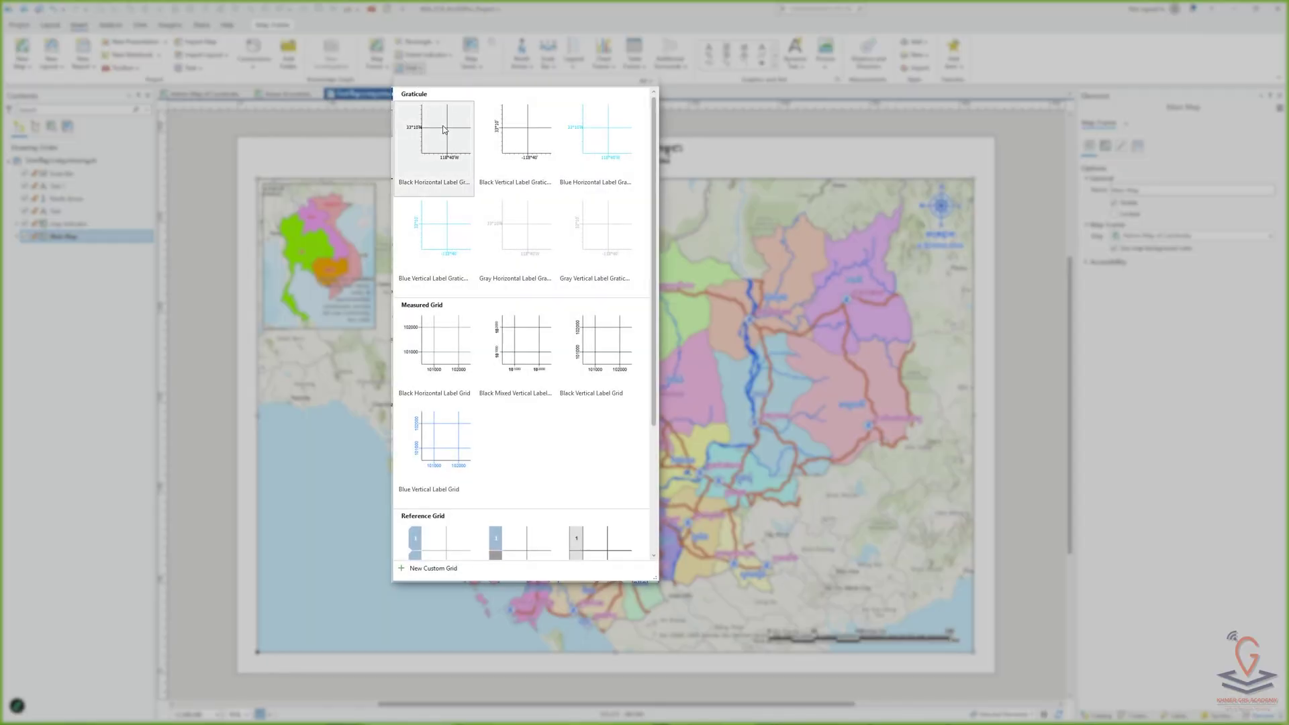
Insert the Black Vertical Label Grid from the measured grid styles into the Main Map frame.
scroll(607, 405, down, 1)
scroll(426, 242, up, 1)
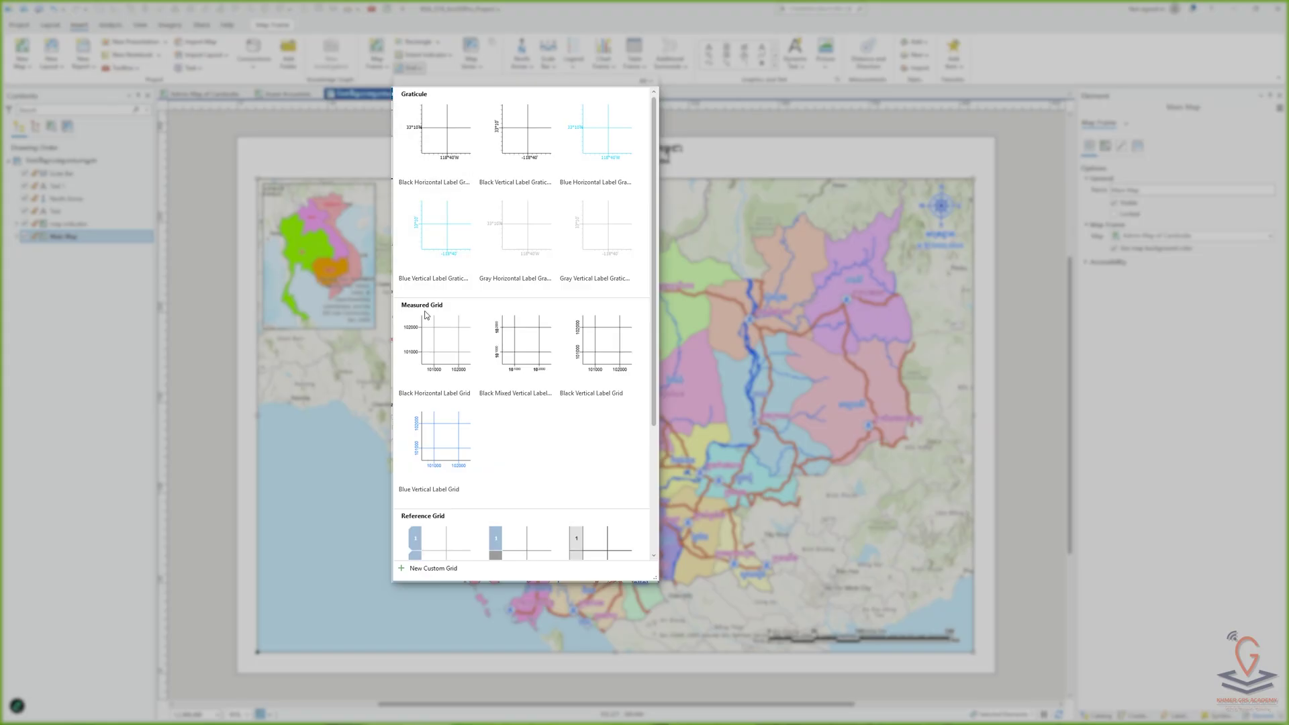
scroll(428, 413, down, 3)
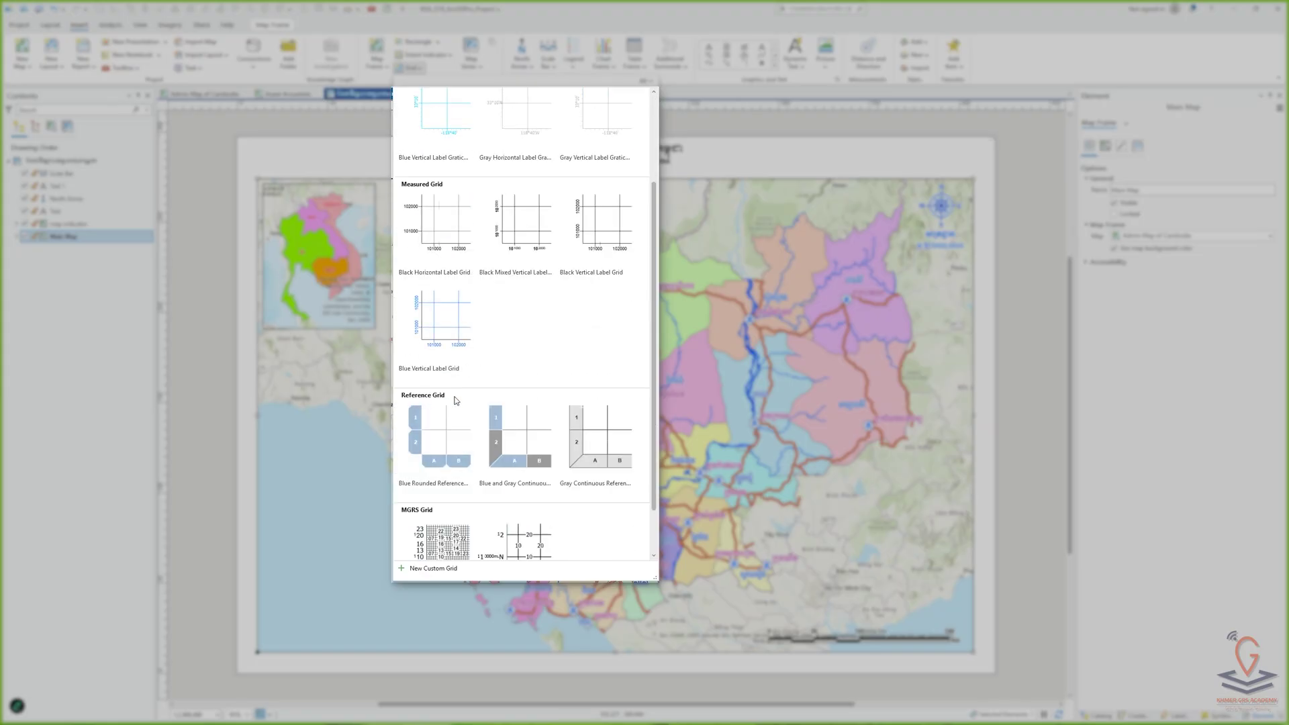
scroll(442, 461, up, 3)
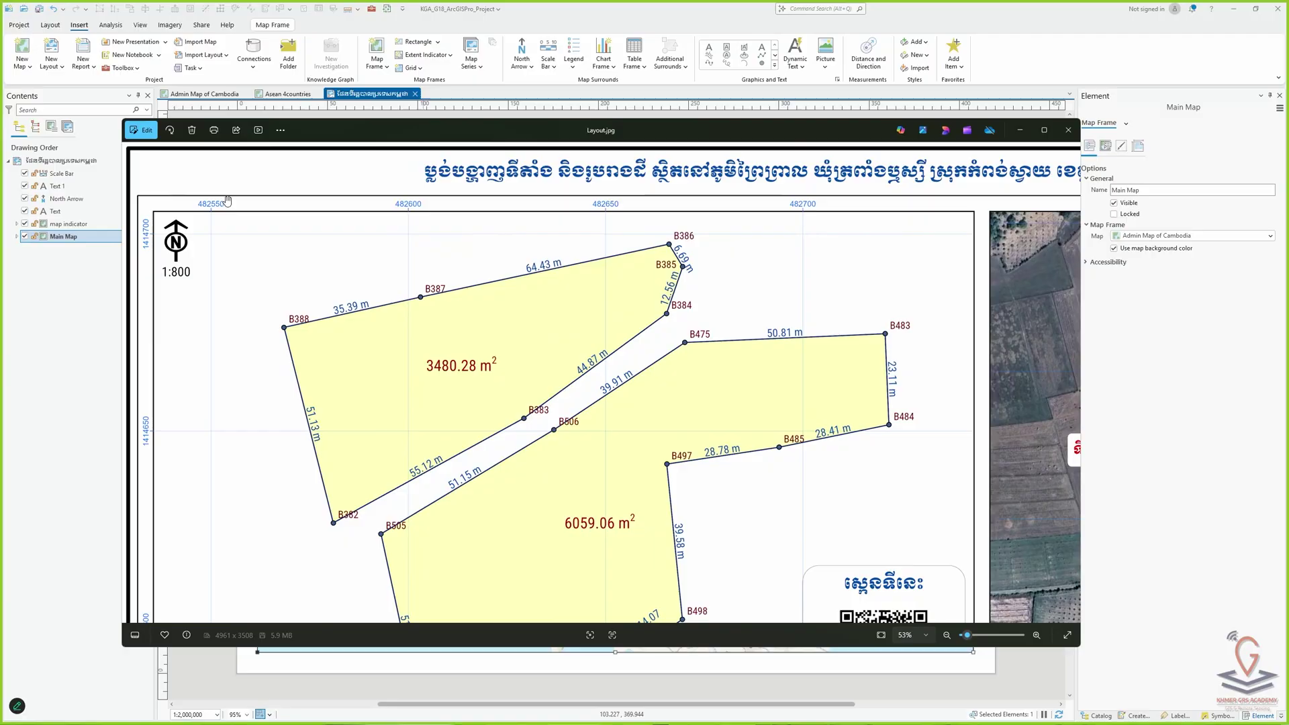
scroll(364, 194, up, 3)
scroll(364, 194, up, 3)
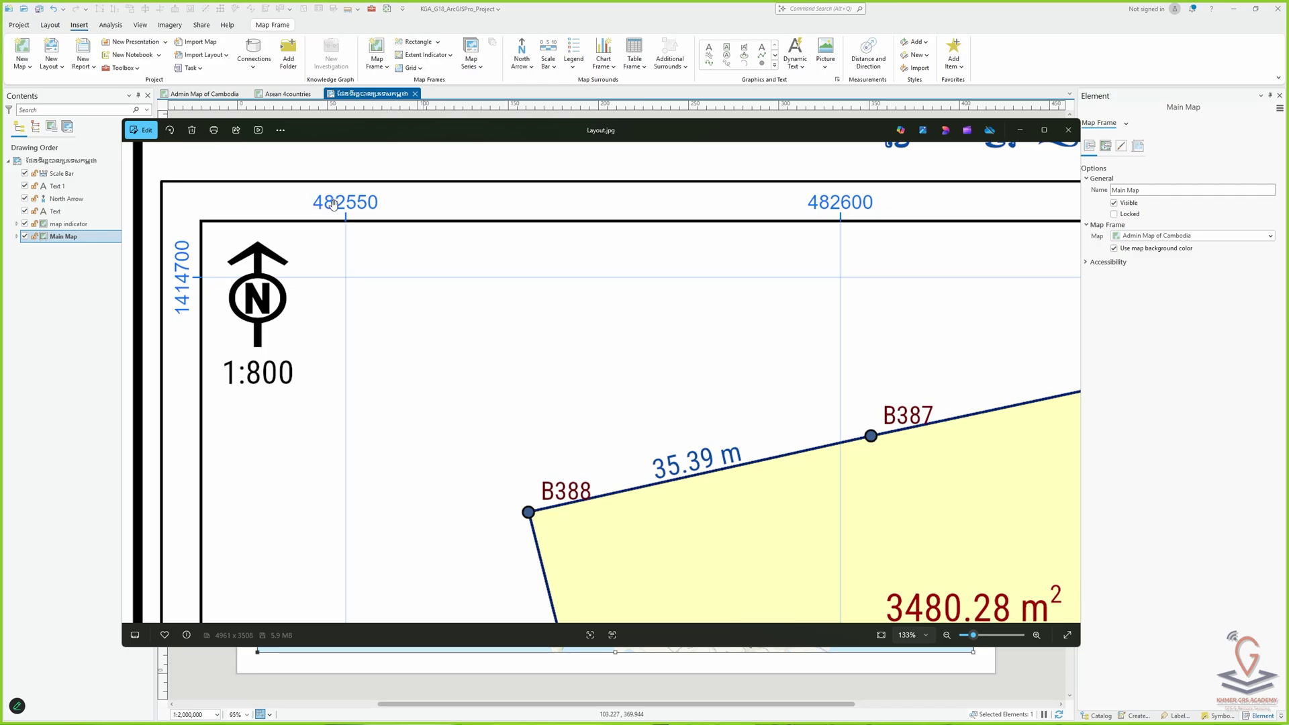
scroll(336, 215, down, 4)
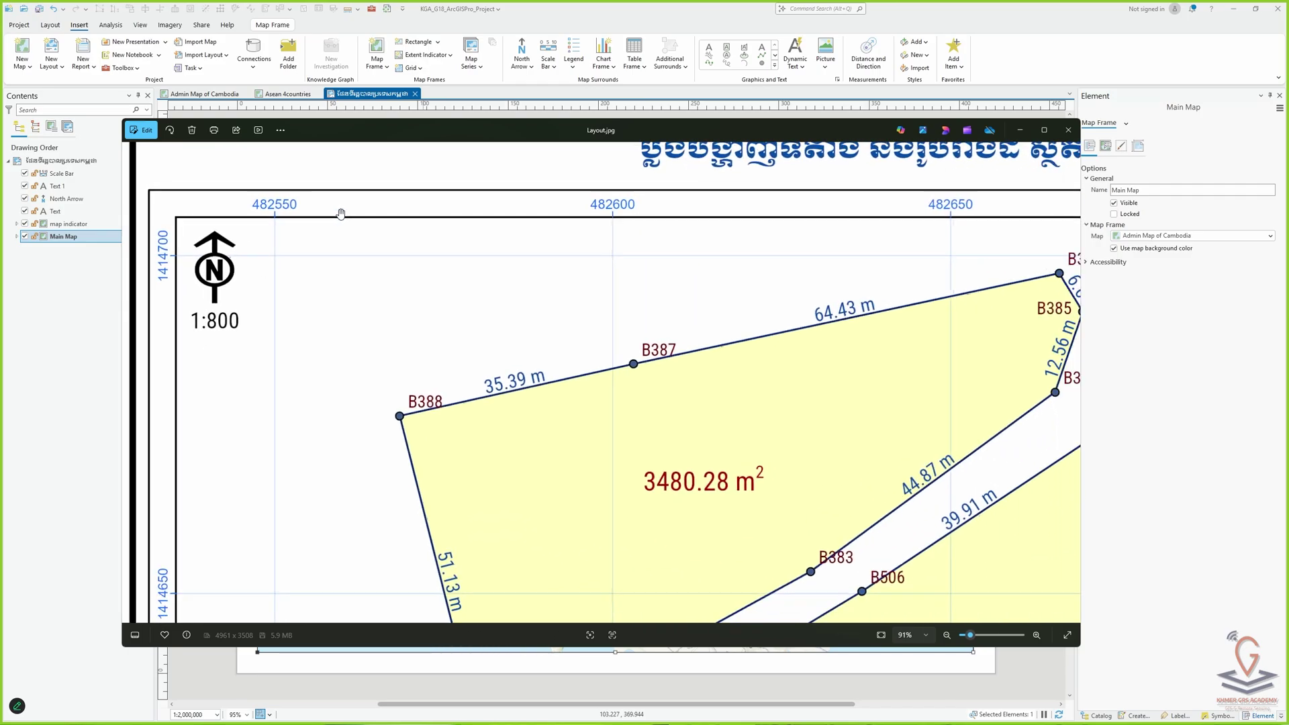
scroll(350, 219, down, 4)
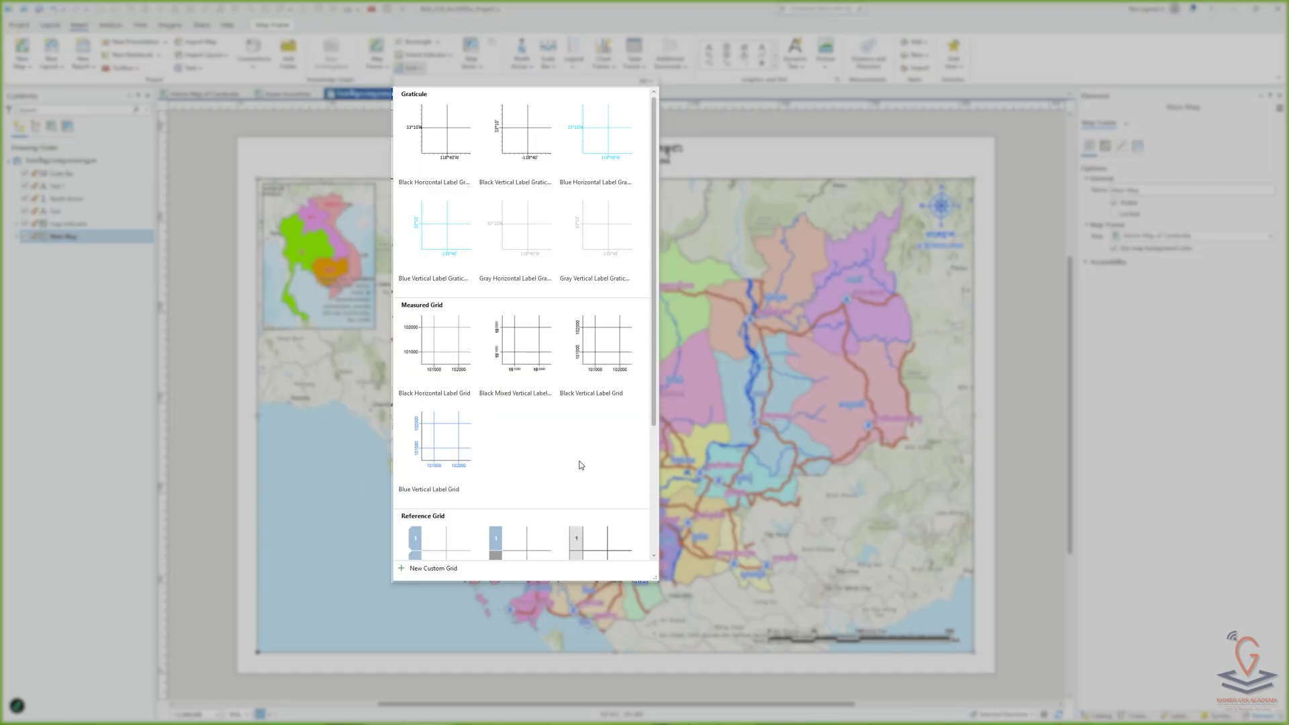
click(598, 356)
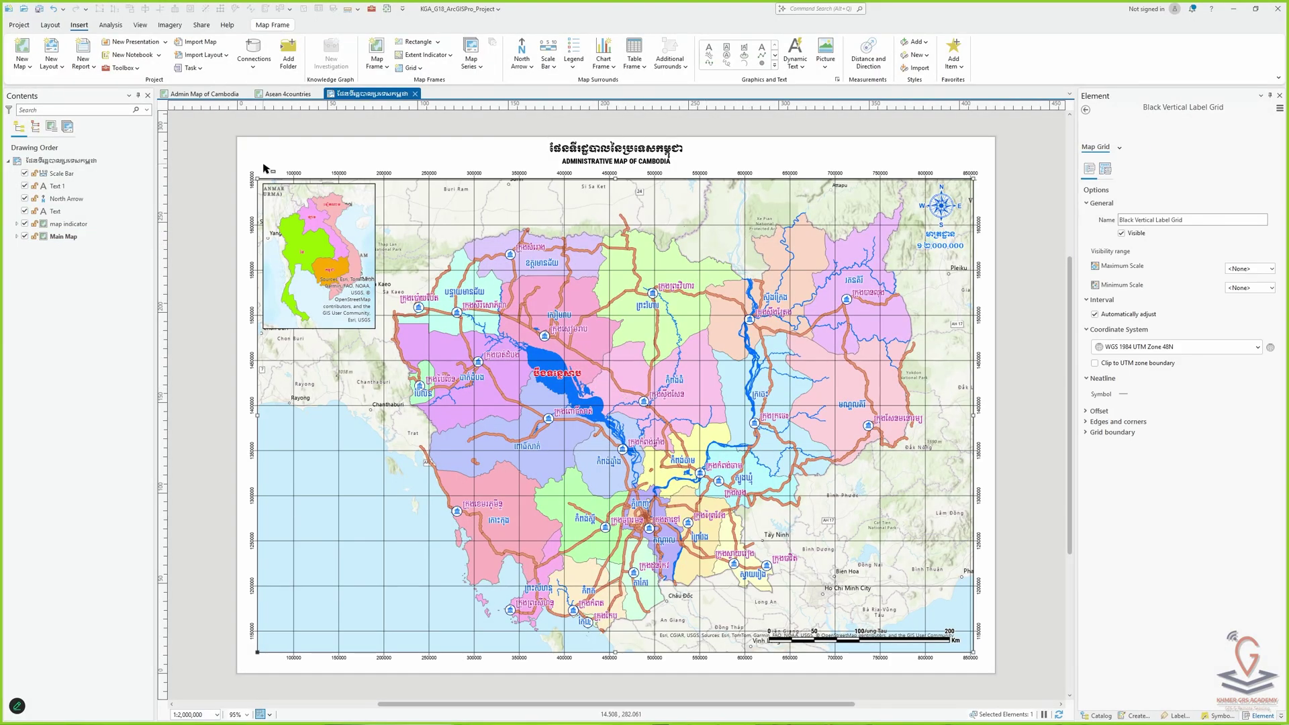
Examine the new grid's coordinate labels, ticks and gridlines along the map's upper edge.
scroll(741, 140, up, 5)
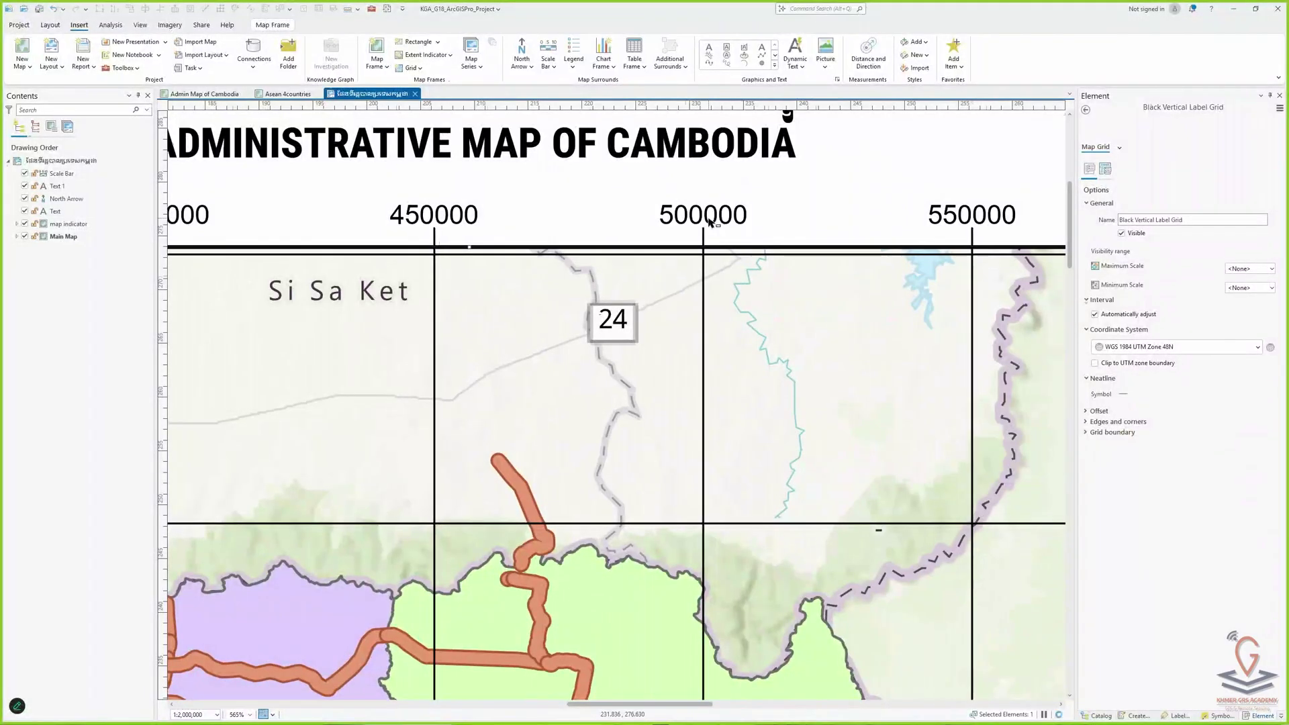
scroll(714, 229, down, 5)
scroll(626, 368, up, 4)
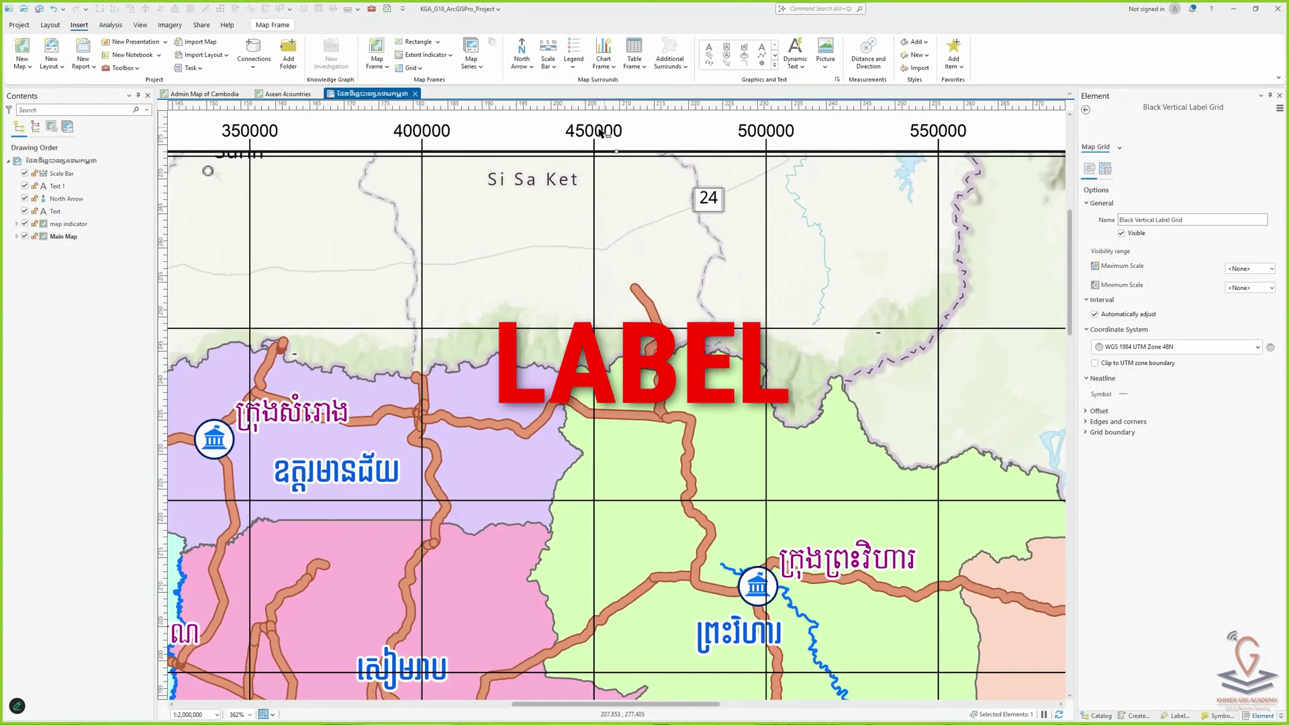
scroll(690, 206, up, 6)
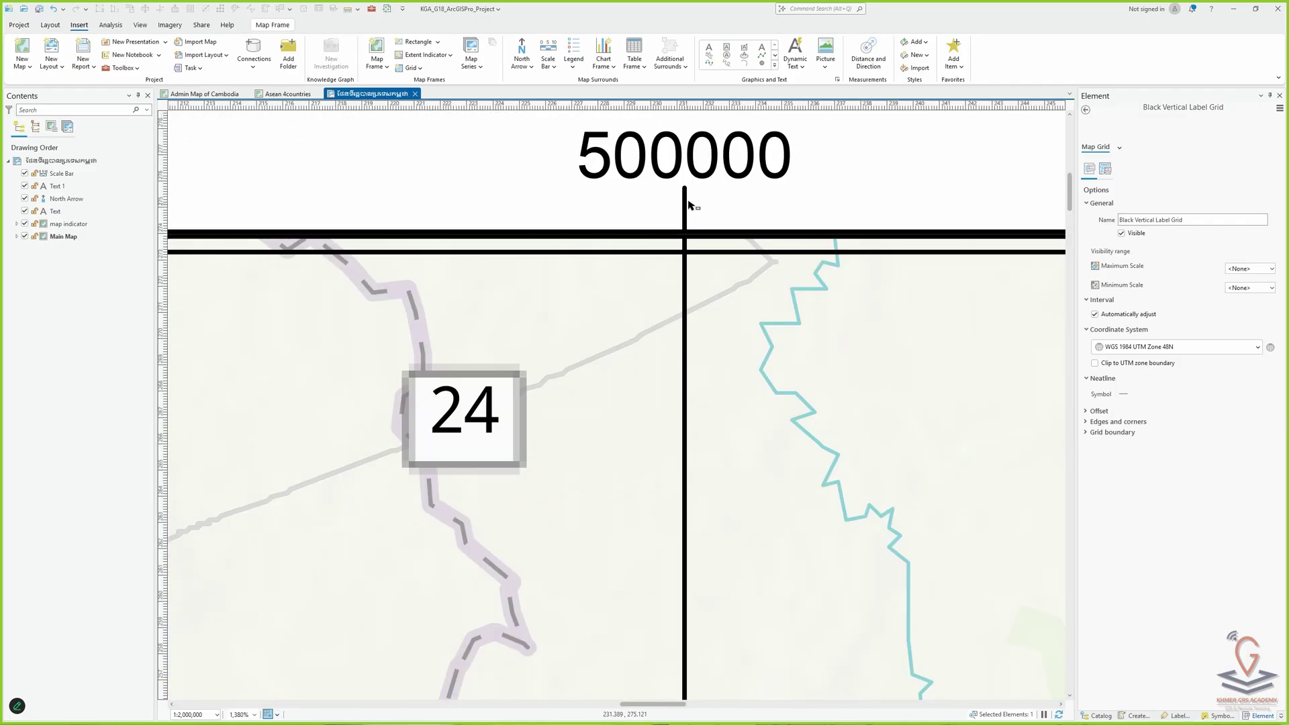
scroll(689, 206, down, 3)
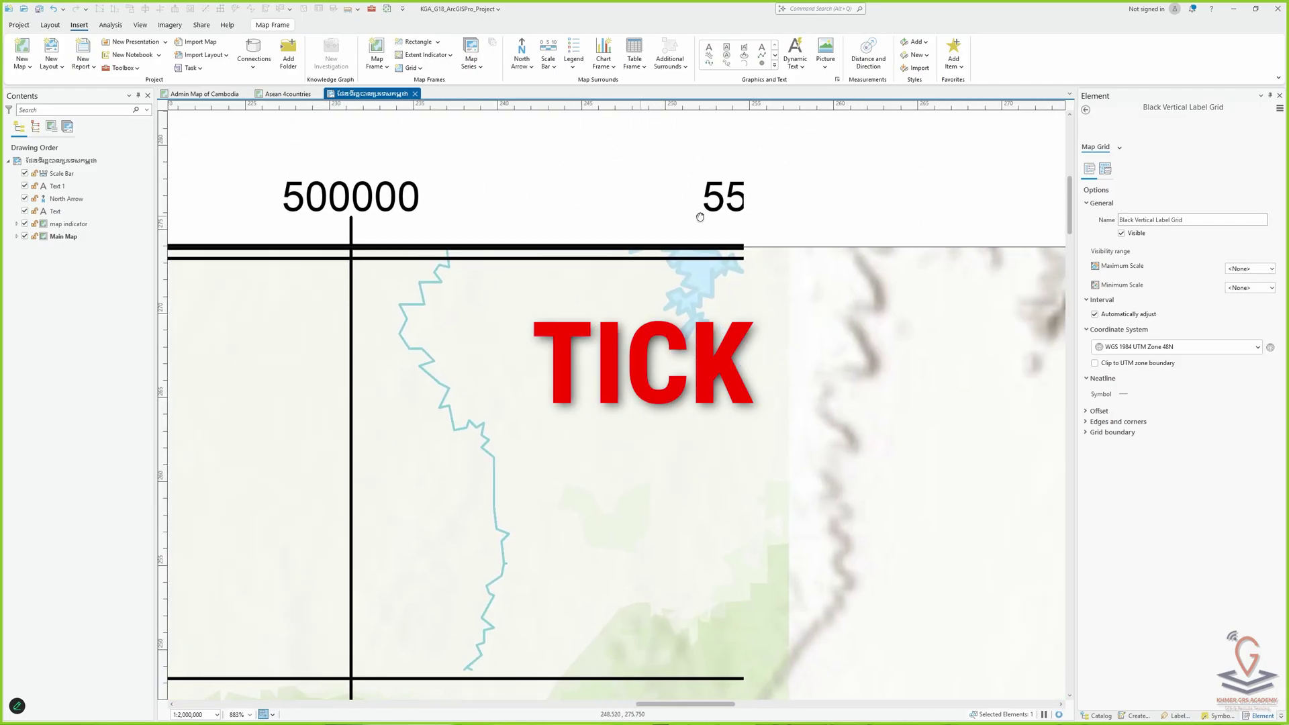
scroll(770, 230, down, 4)
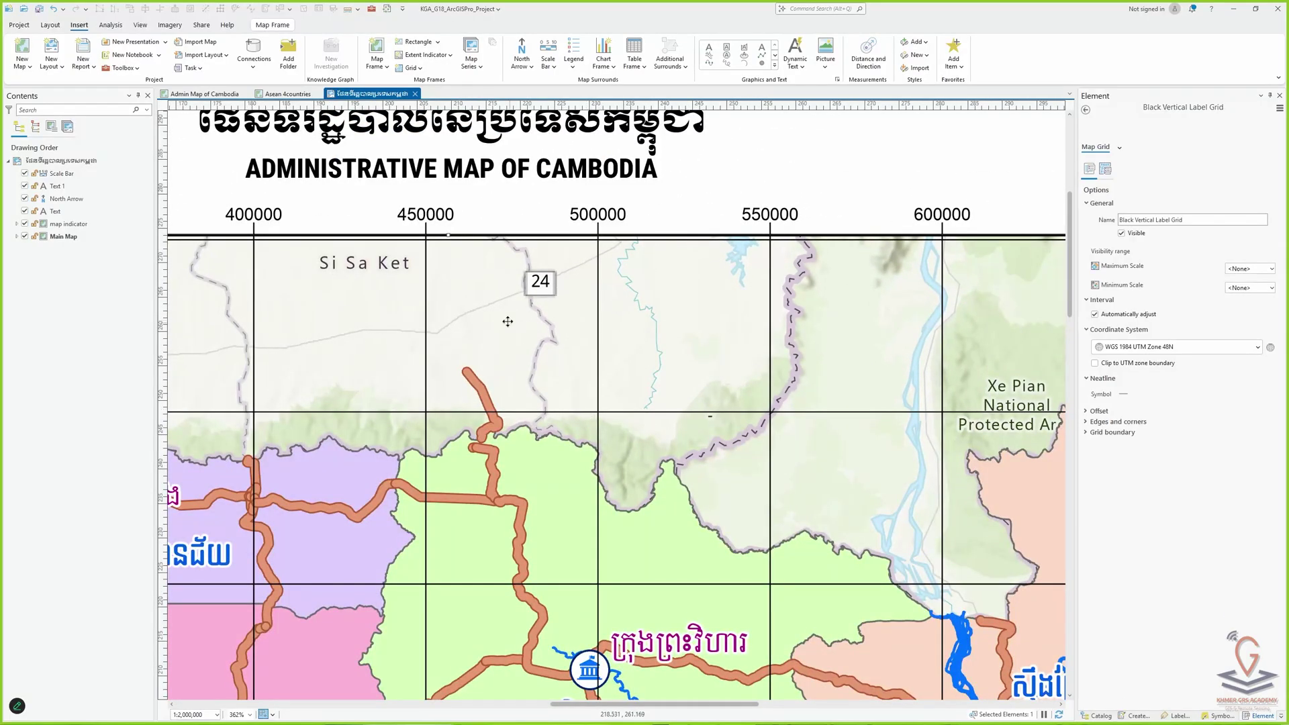
scroll(470, 232, up, 2)
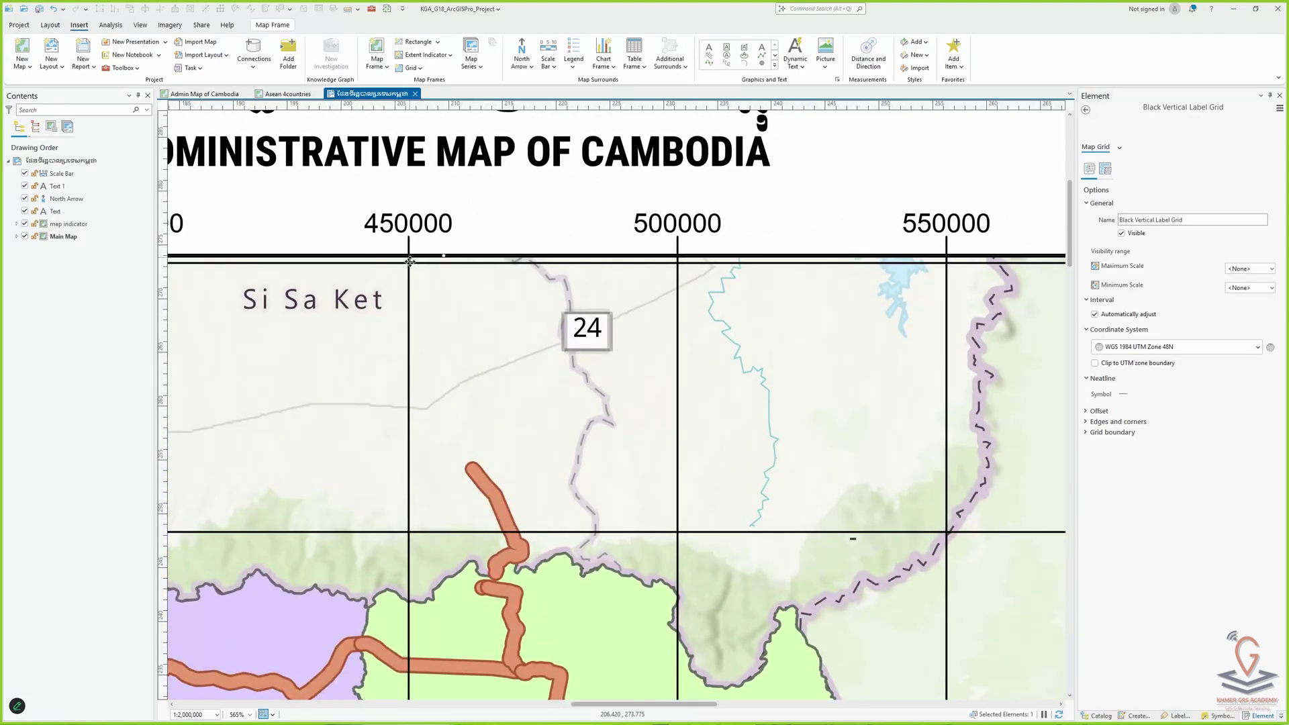
drag(411, 258, 674, 261)
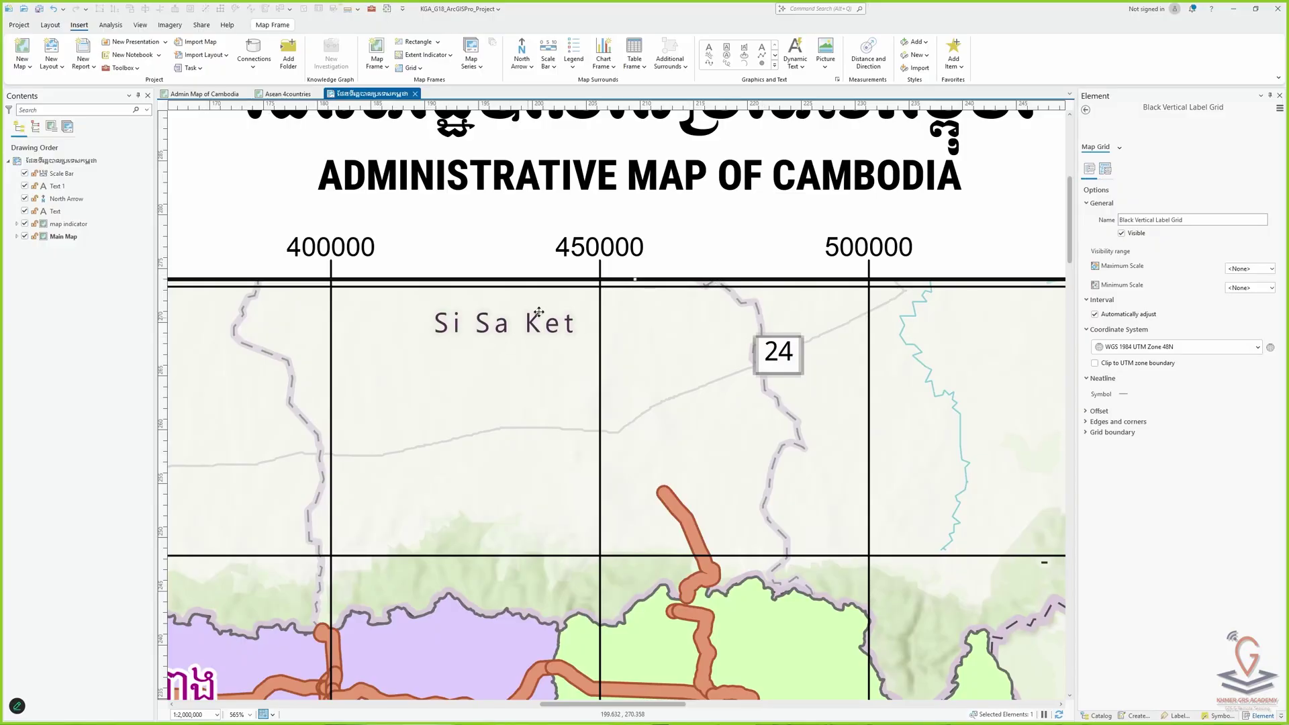
scroll(719, 228, down, 5)
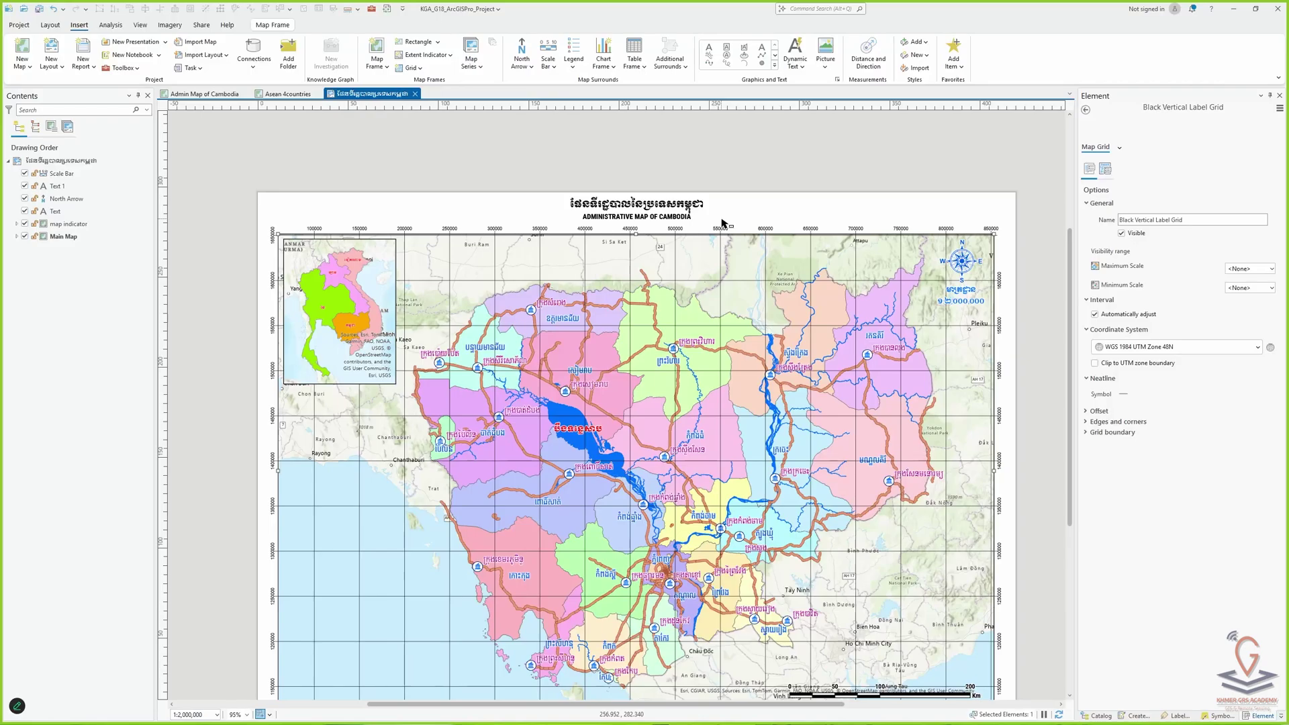
Examine how the gridlines cross the provinces and relate a provincial centre to the coordinate labels at the map's edge.
scroll(705, 282, down, 1)
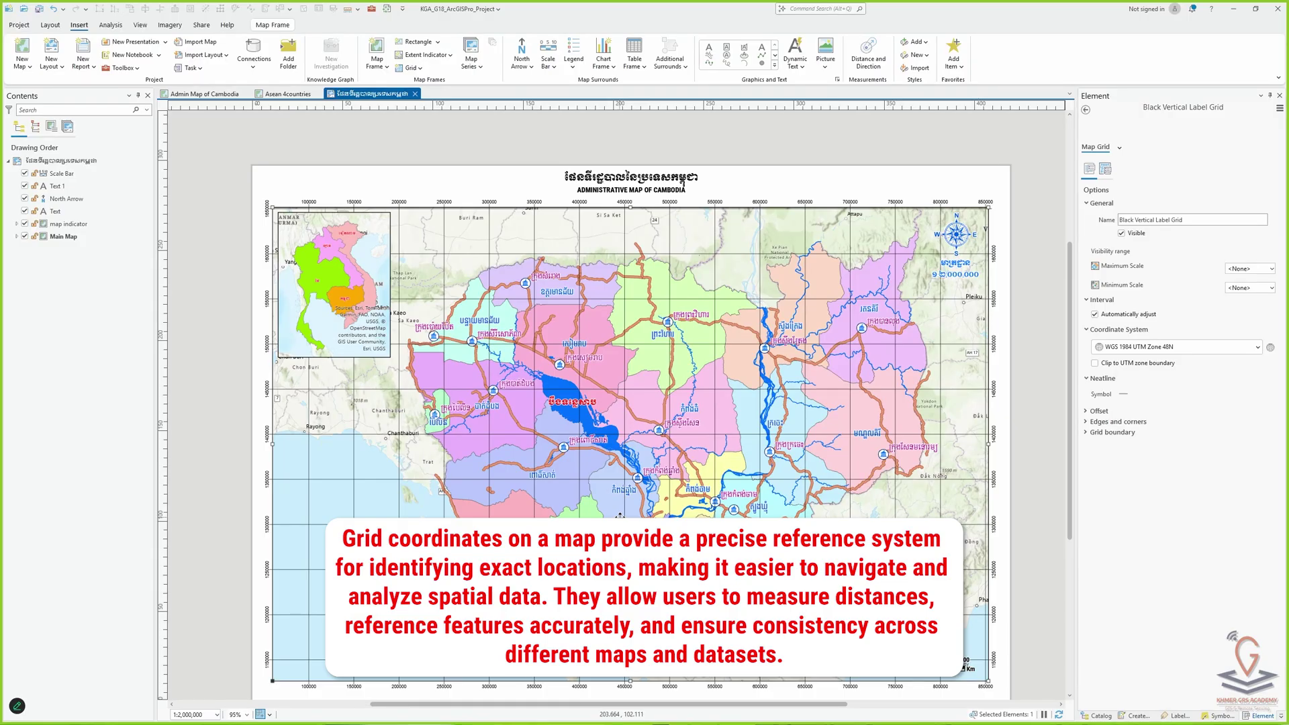
scroll(665, 334, up, 4)
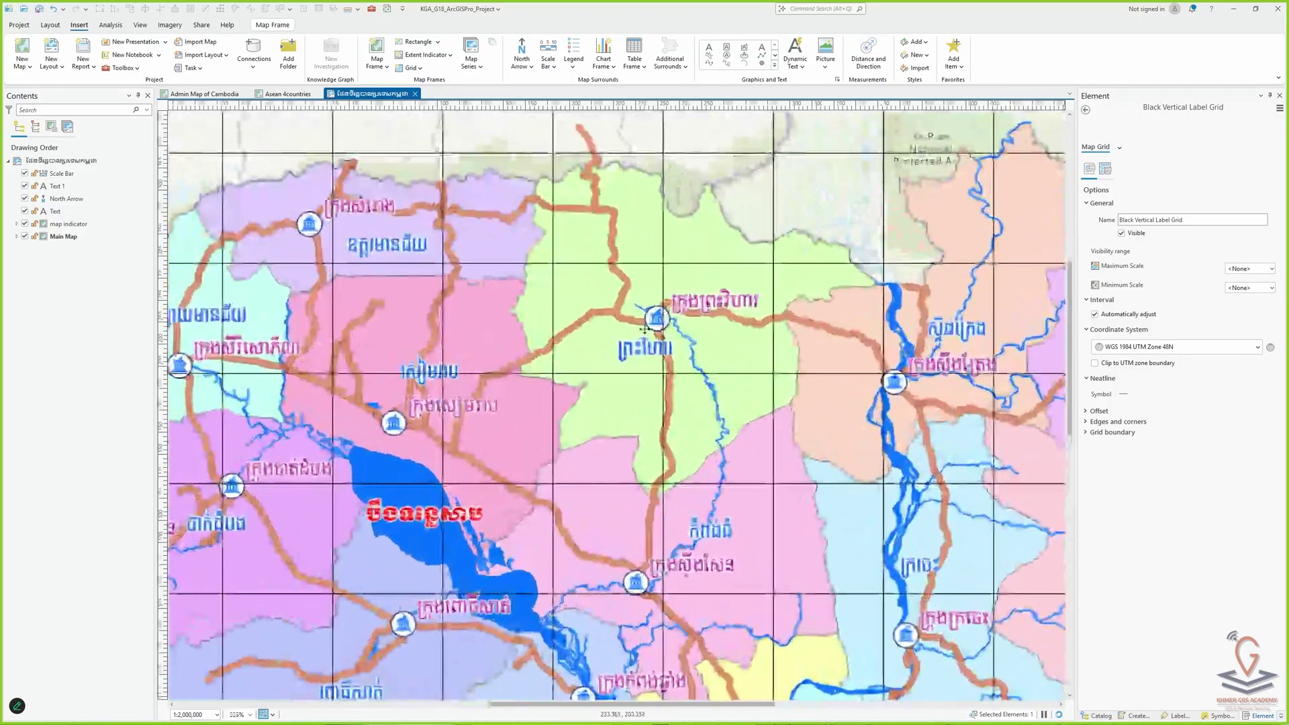
scroll(661, 317, up, 4)
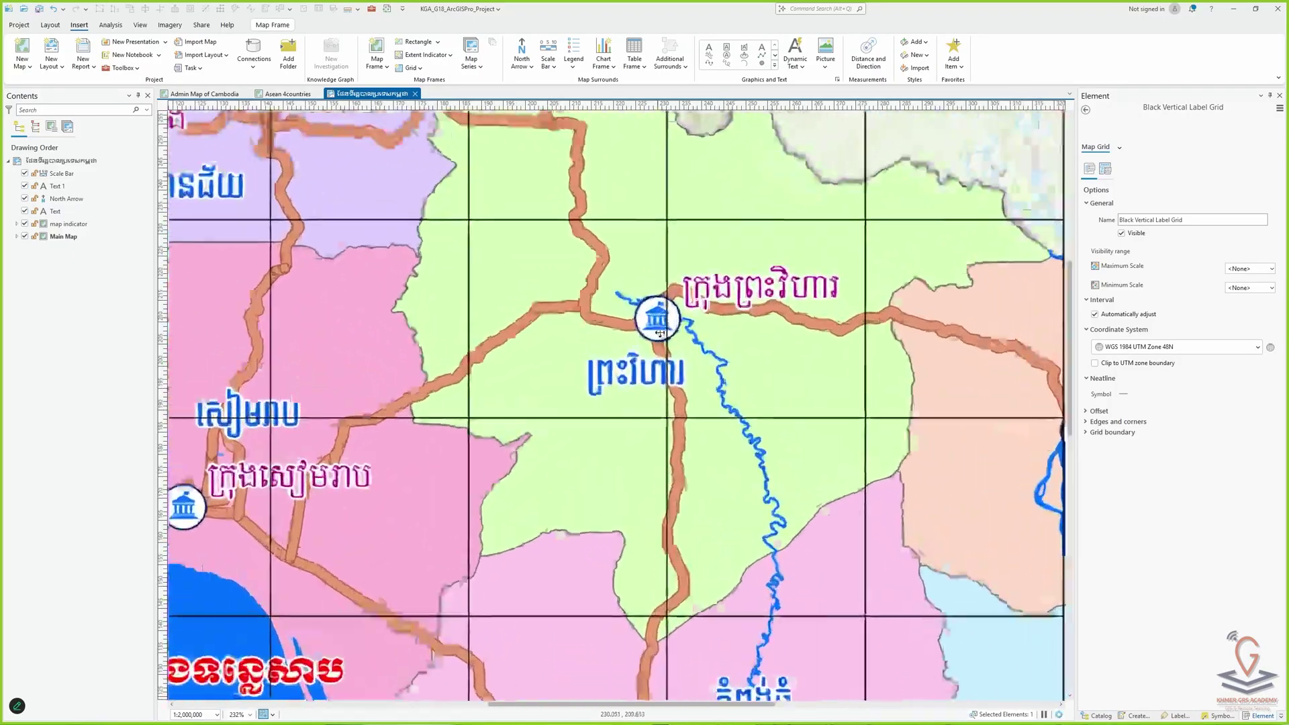
scroll(658, 311, down, 2)
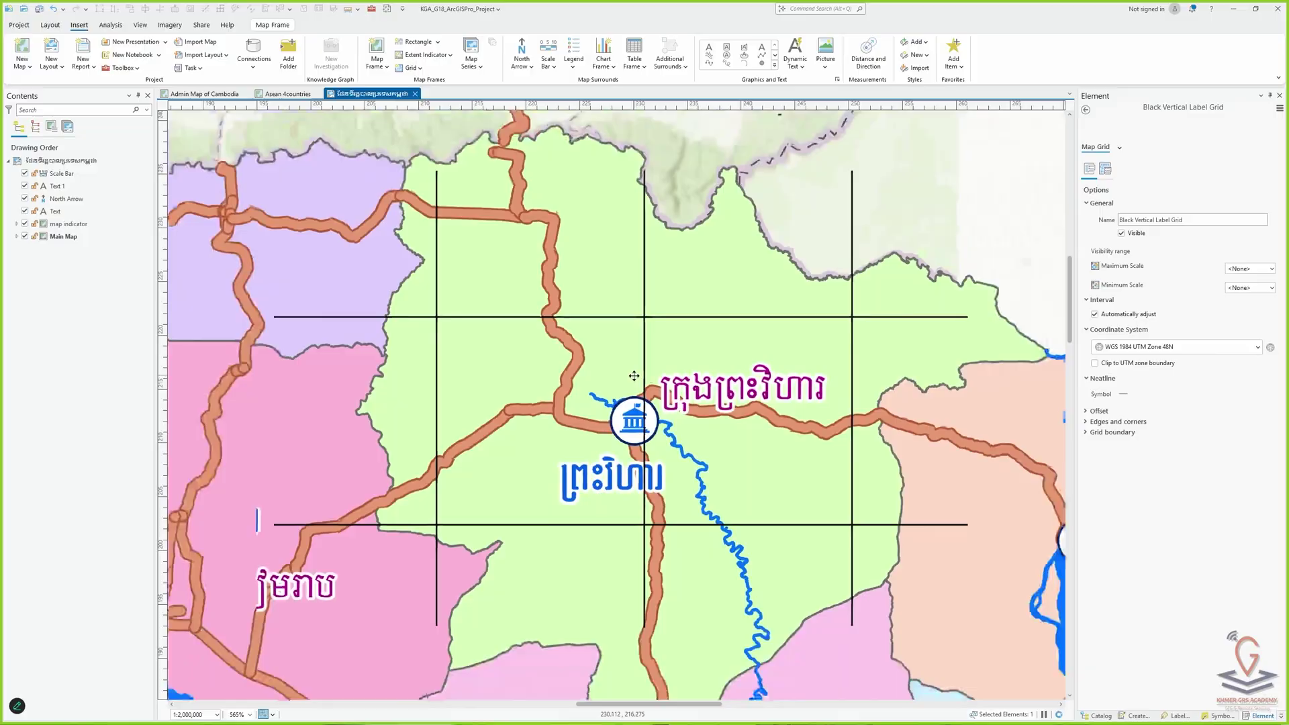
scroll(639, 415, down, 2)
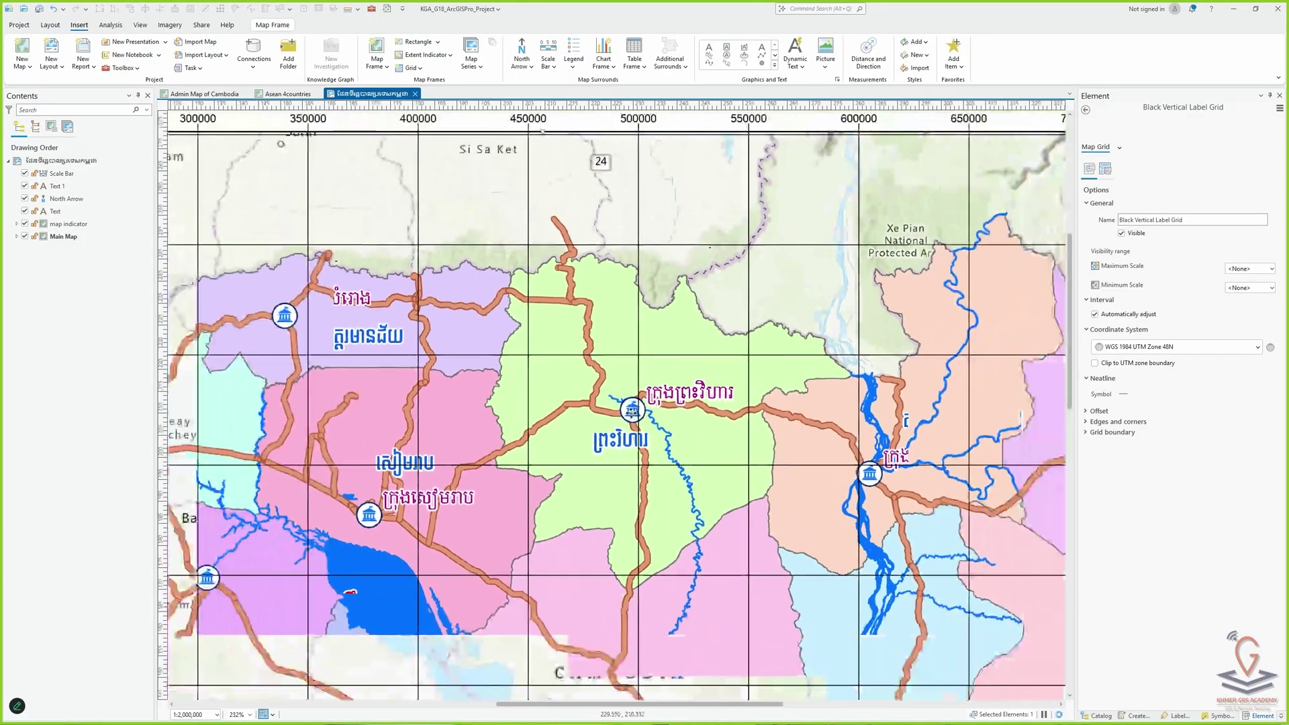
scroll(636, 391, down, 2)
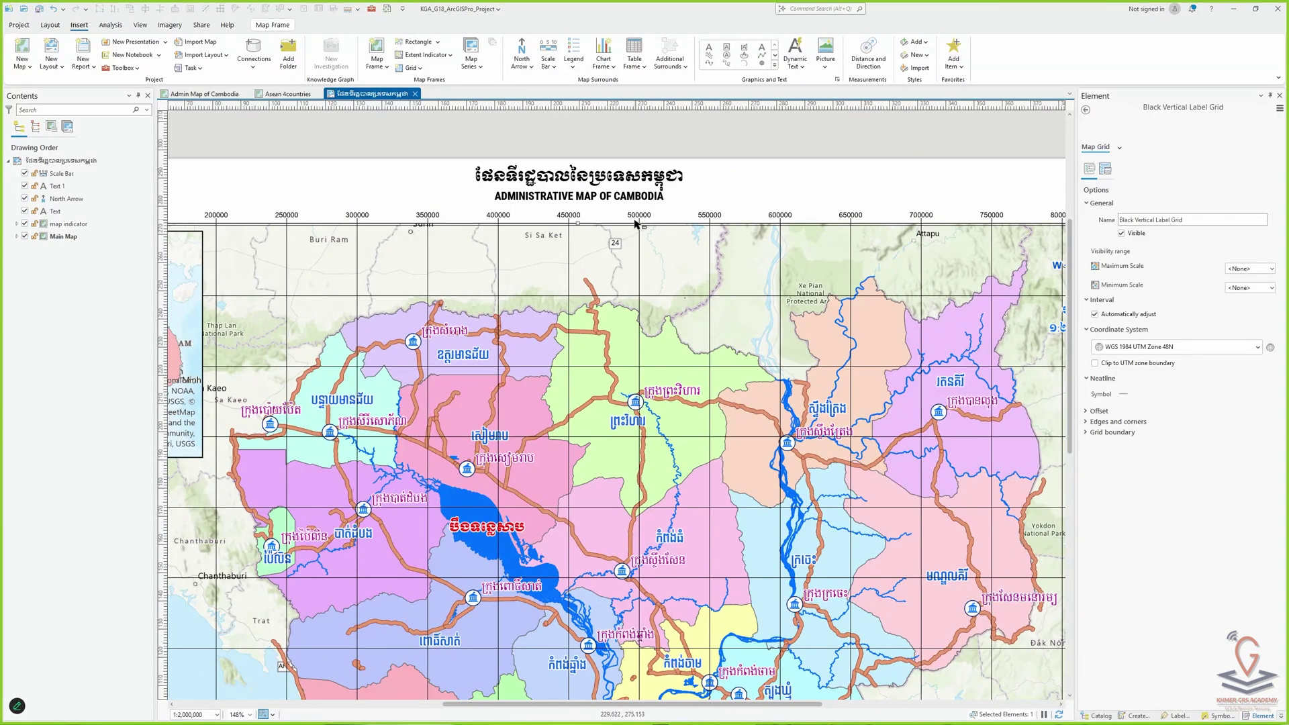
drag(639, 417, 846, 395)
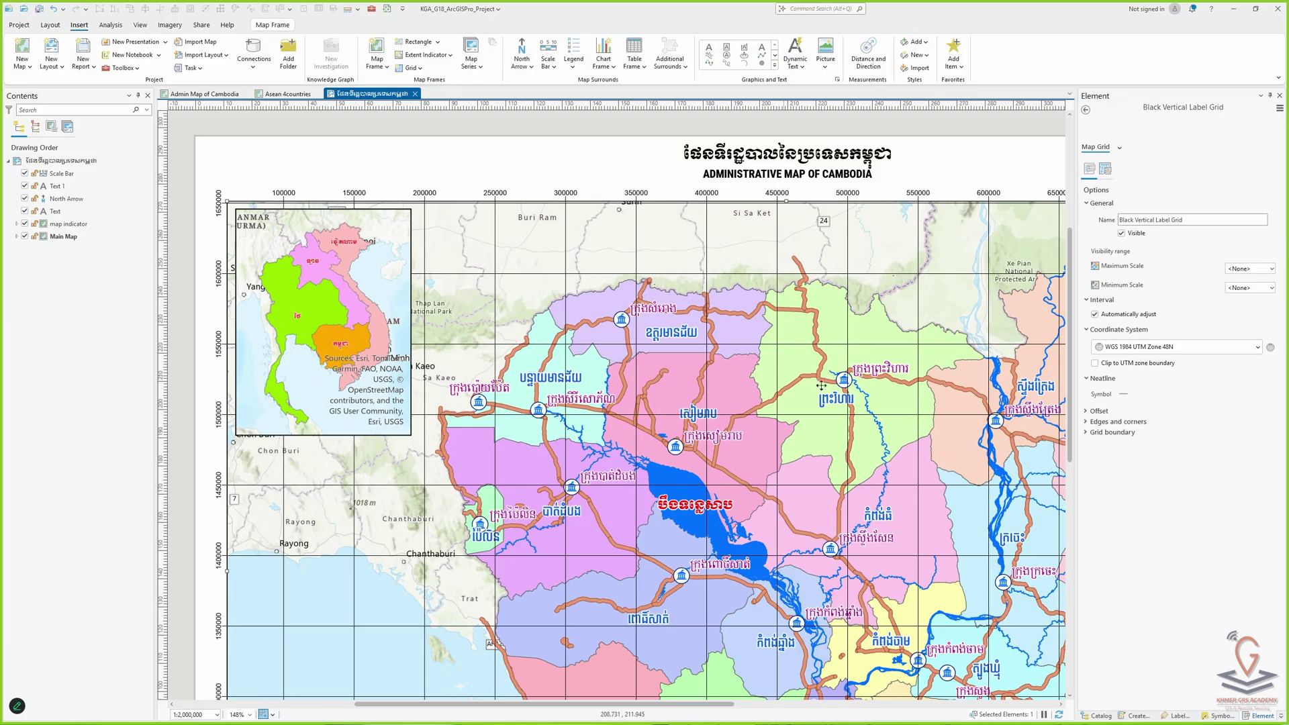
scroll(848, 382, down, 2)
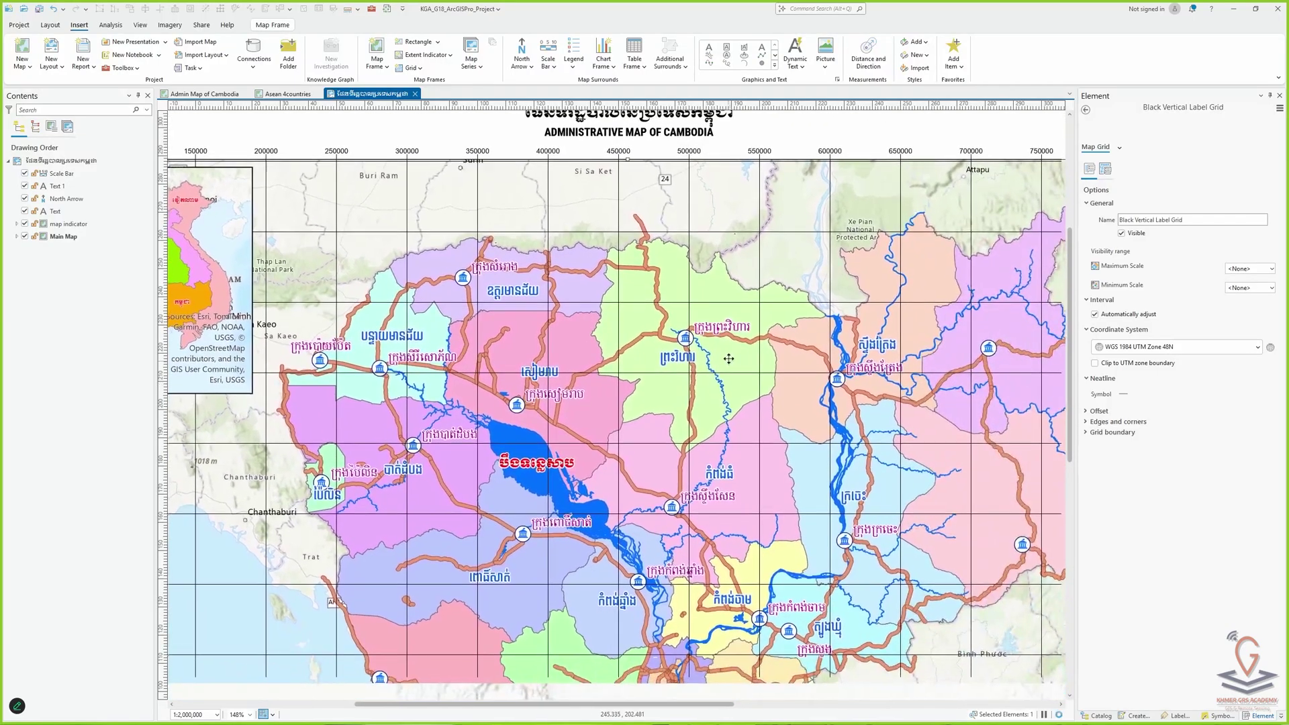
scroll(709, 362, down, 2)
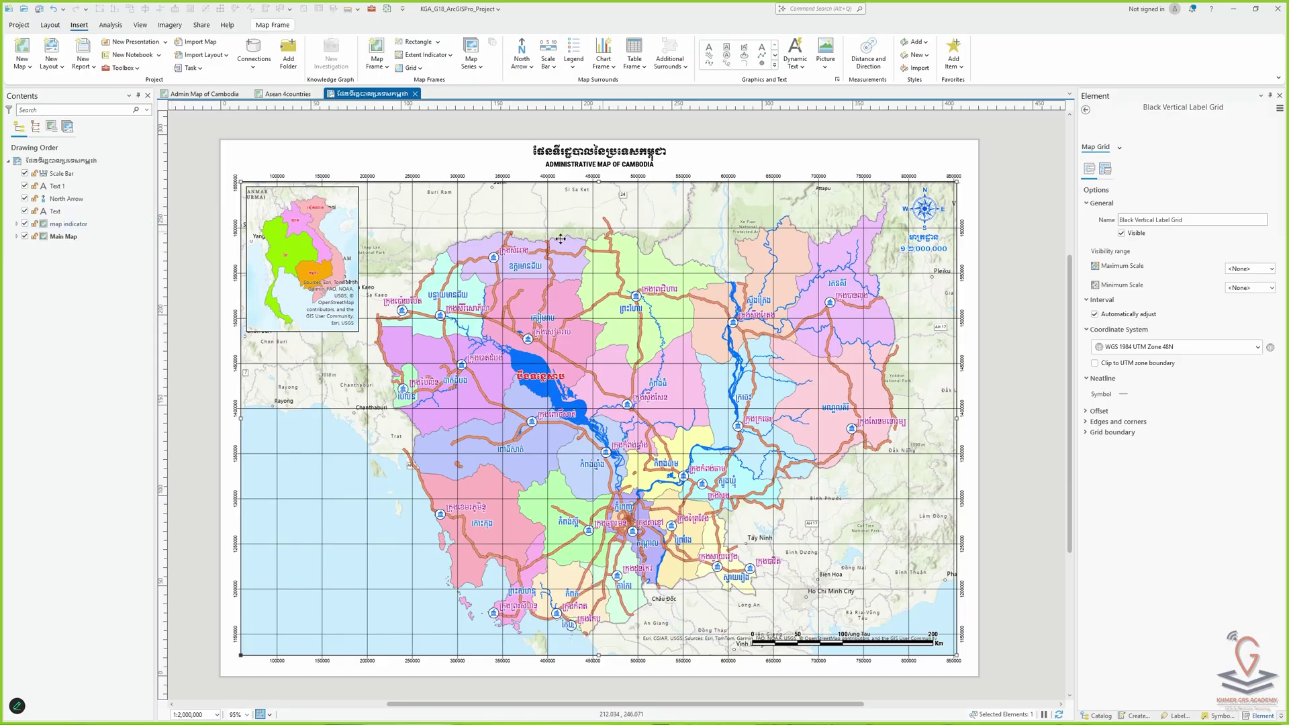
Open the Black Vertical Label Grid's properties from the Main Map's grids and review its components and options.
click(62, 174)
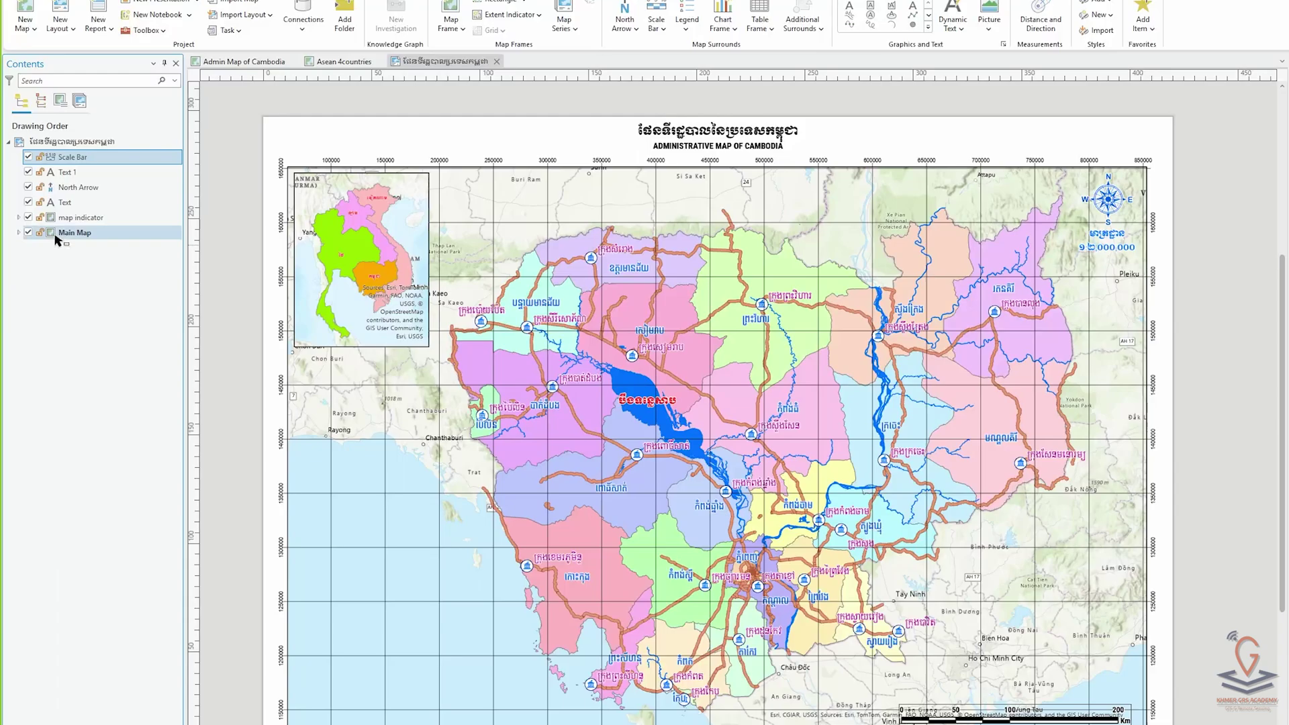
click(56, 235)
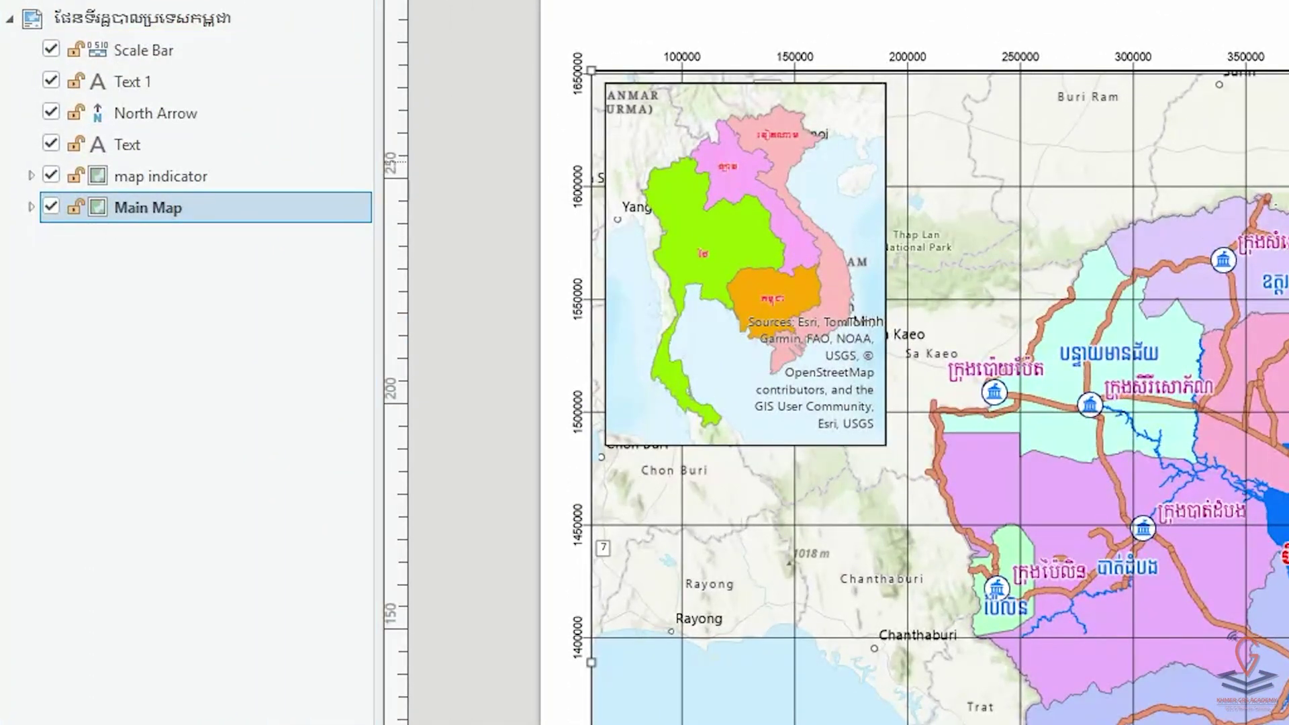
click(31, 206)
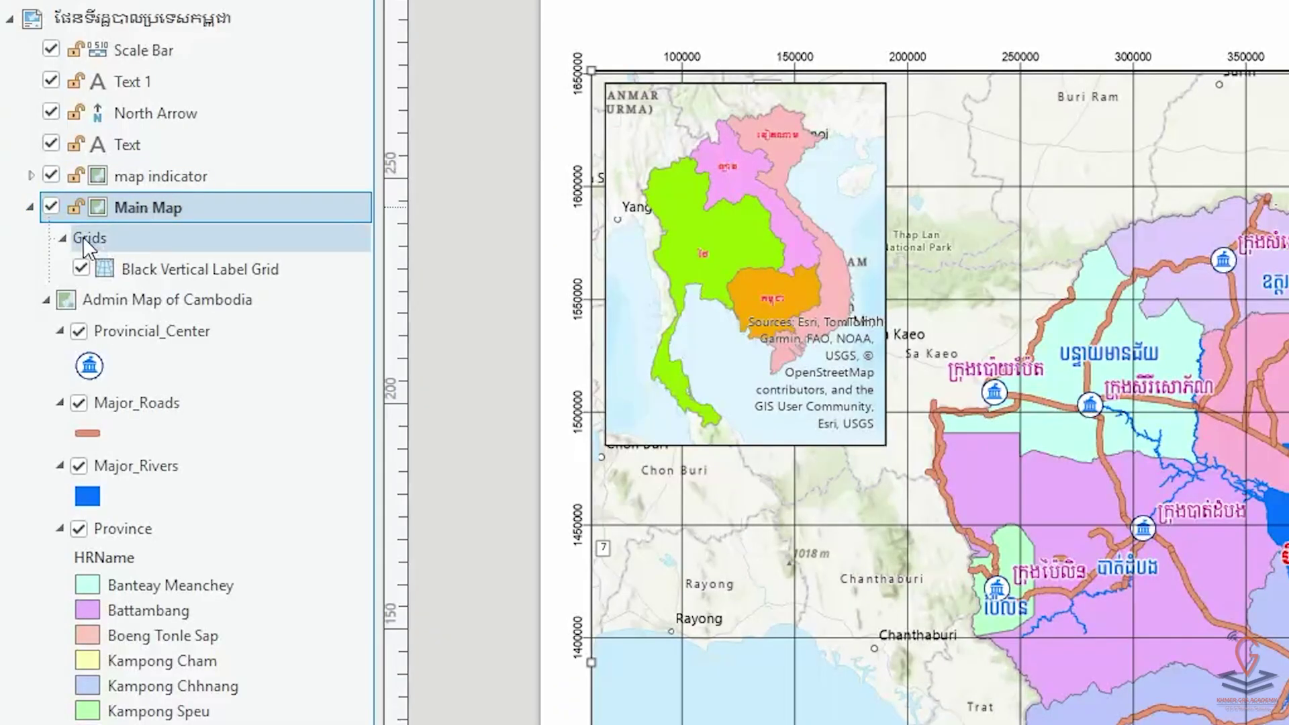
click(31, 206)
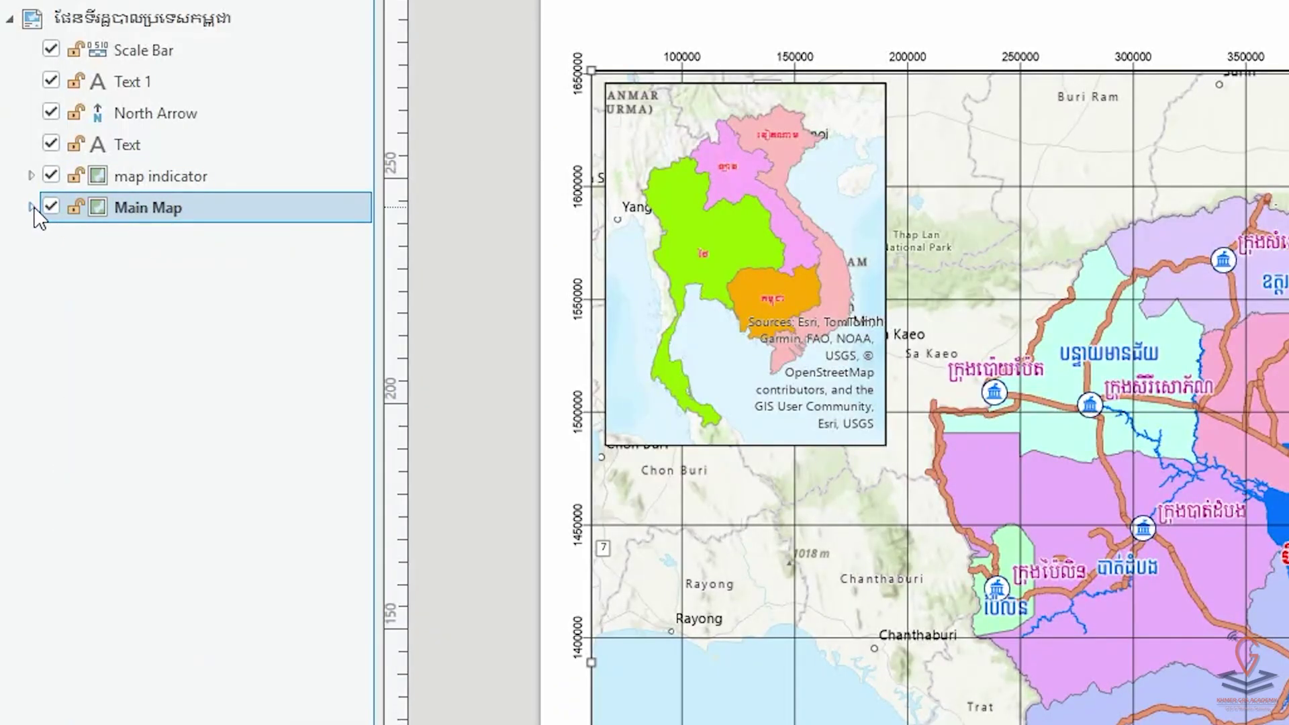
click(31, 207)
click(208, 267)
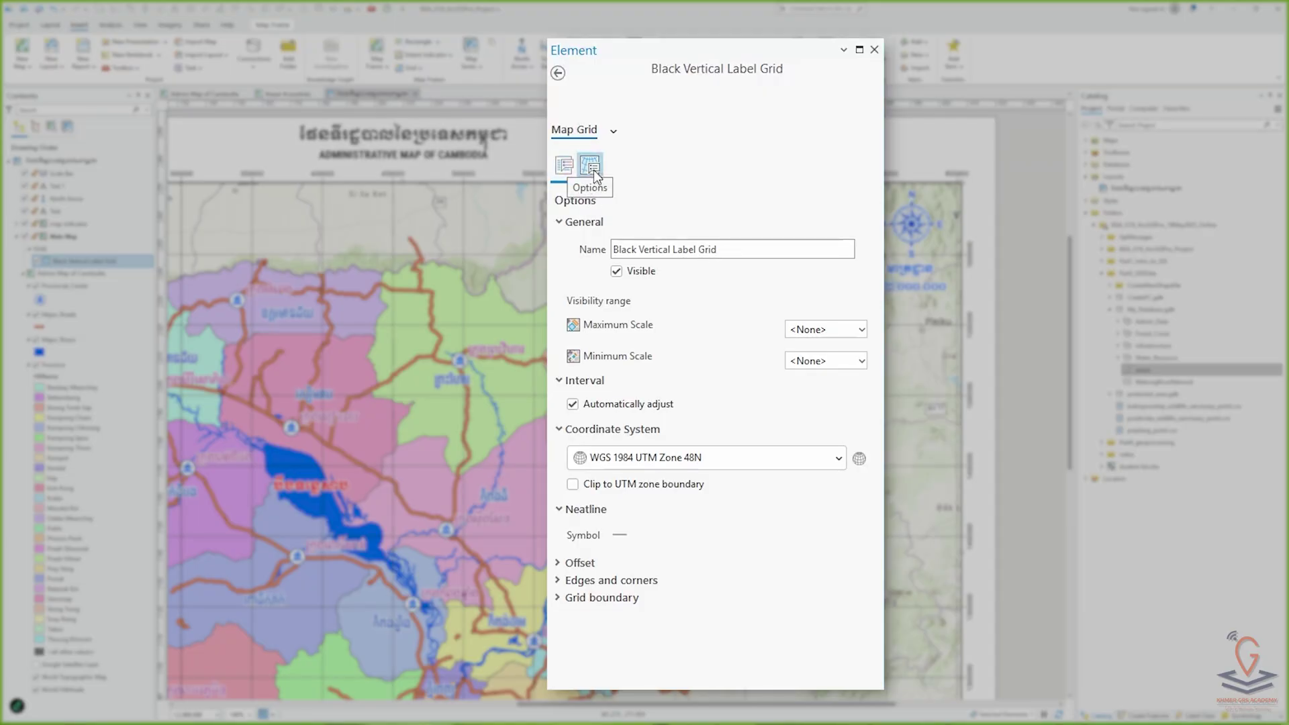
click(590, 168)
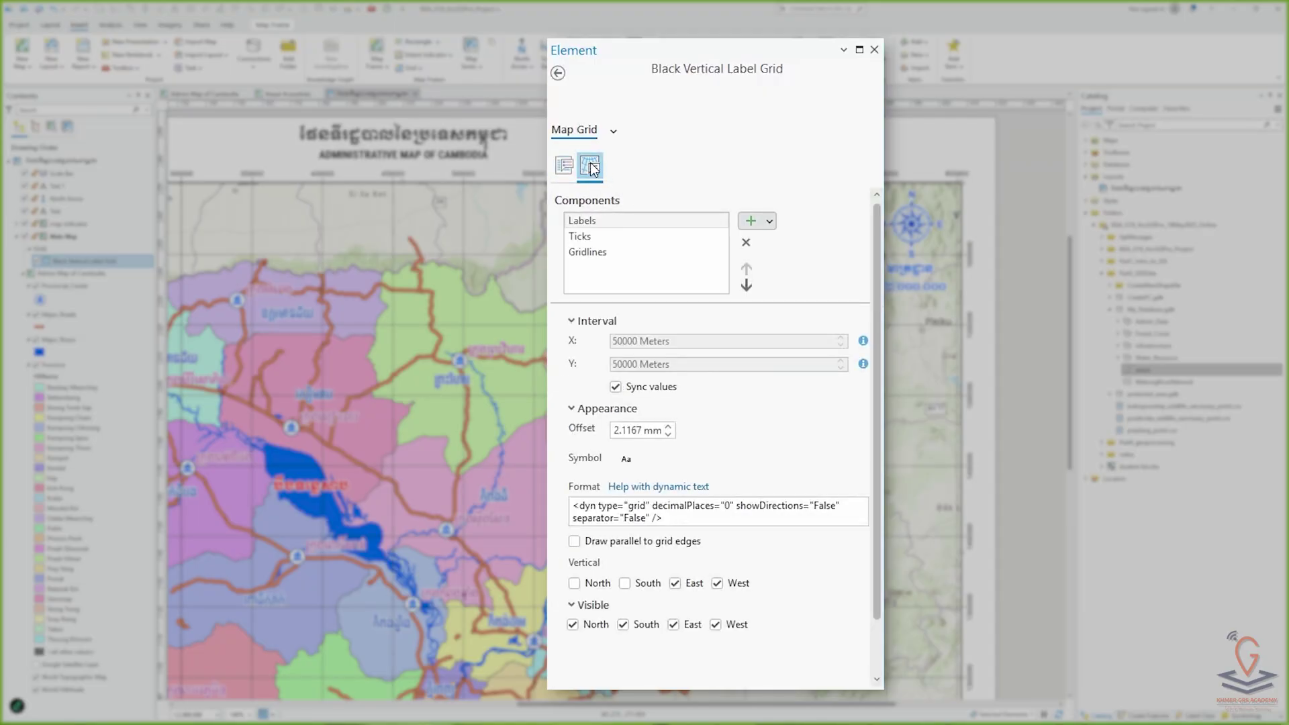
click(564, 166)
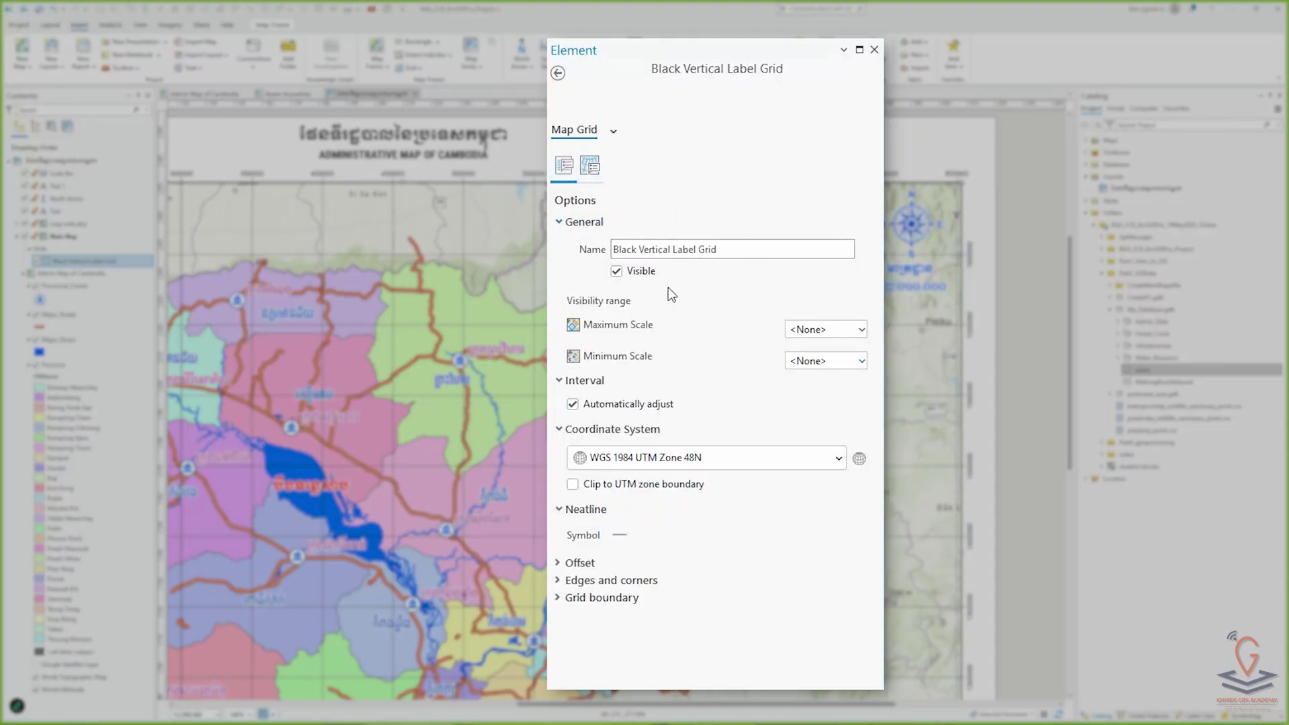
Rename the Black Vertical Label Grid as "My UTM Grid".
drag(734, 250, 585, 266)
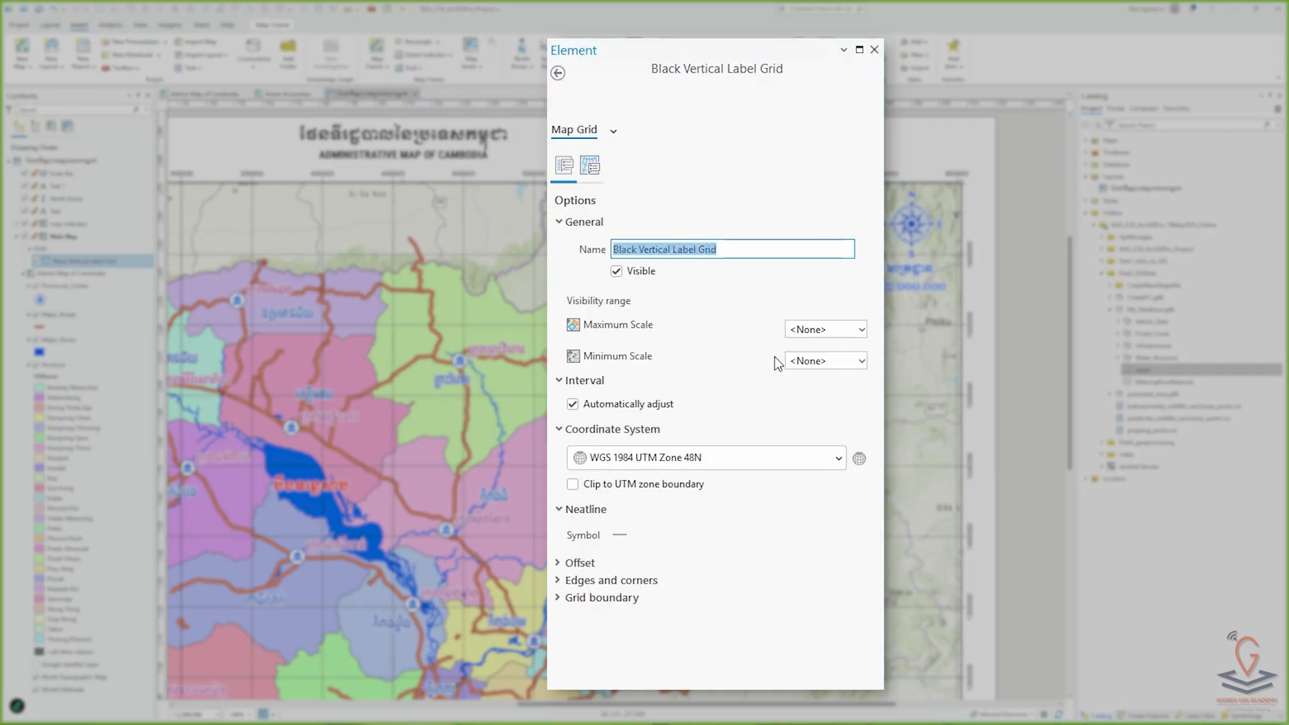
text(My UTM)
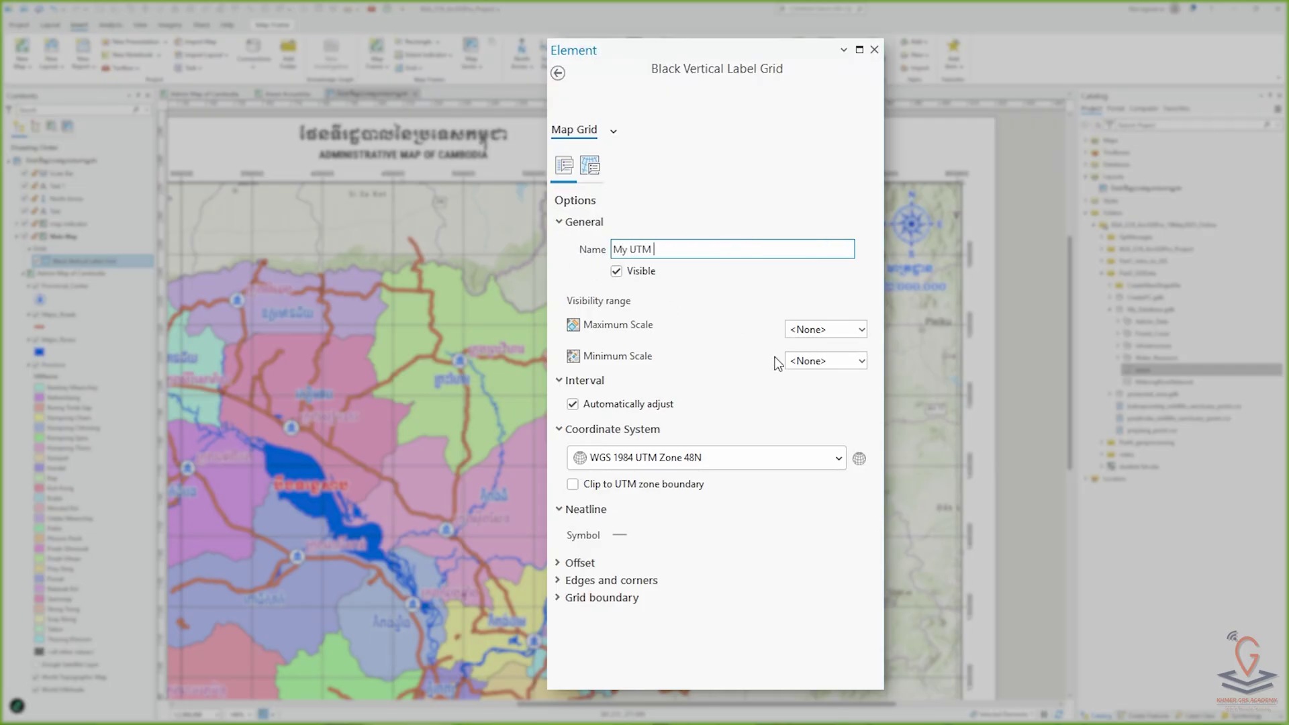
text( Grid)
click(695, 657)
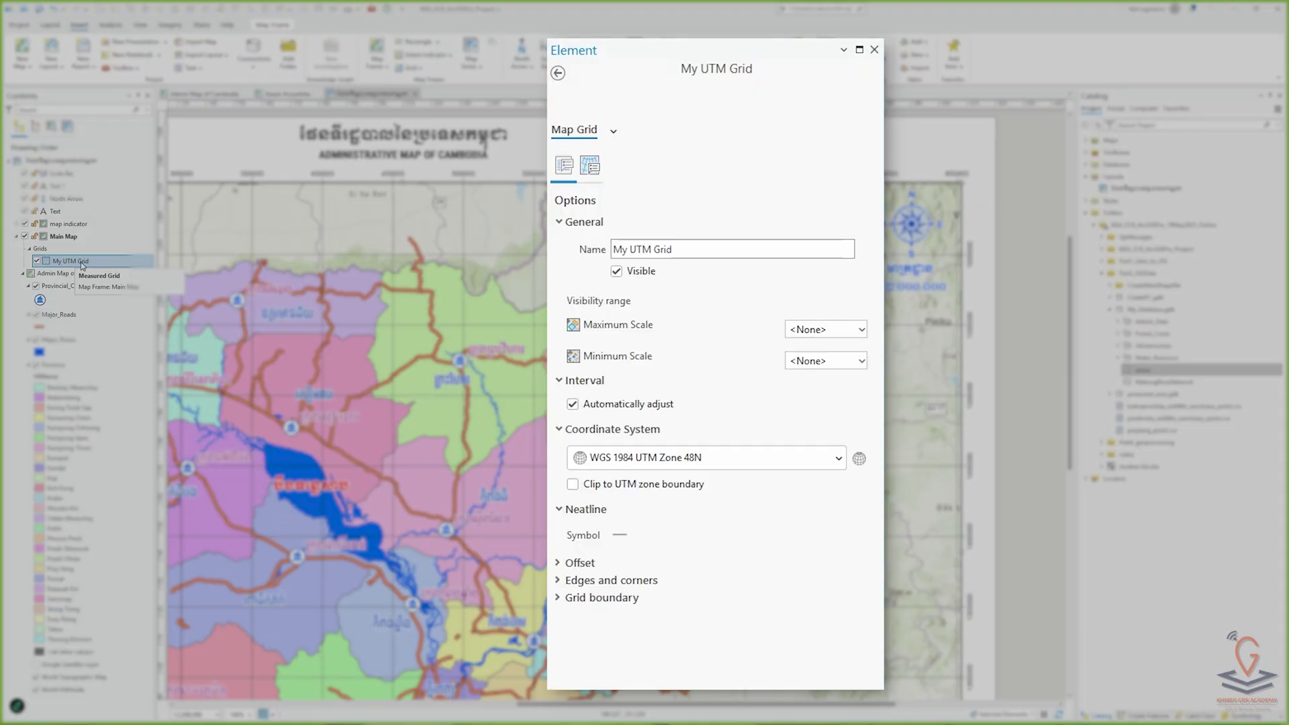
Review the coordinate system choices for My UTM Grid, keep WGS 1984 UTM Zone 48N, and move the properties window off the map's centre.
click(615, 460)
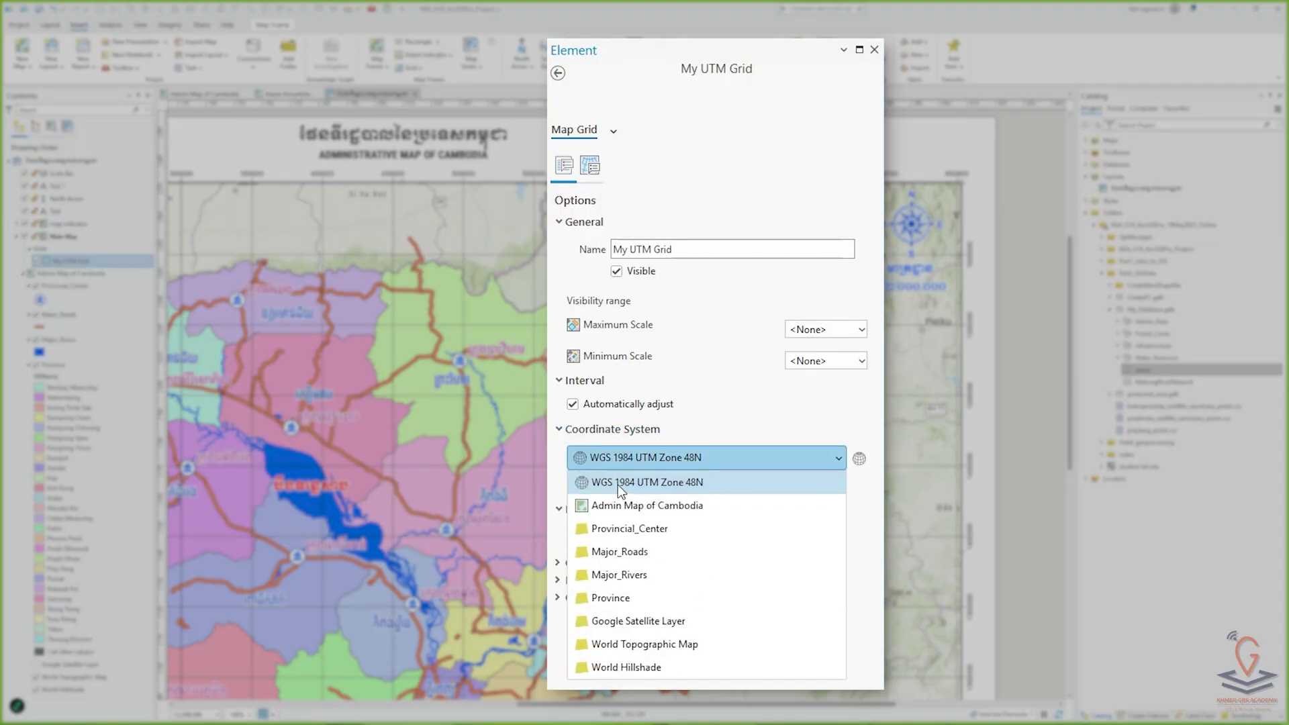
click(655, 461)
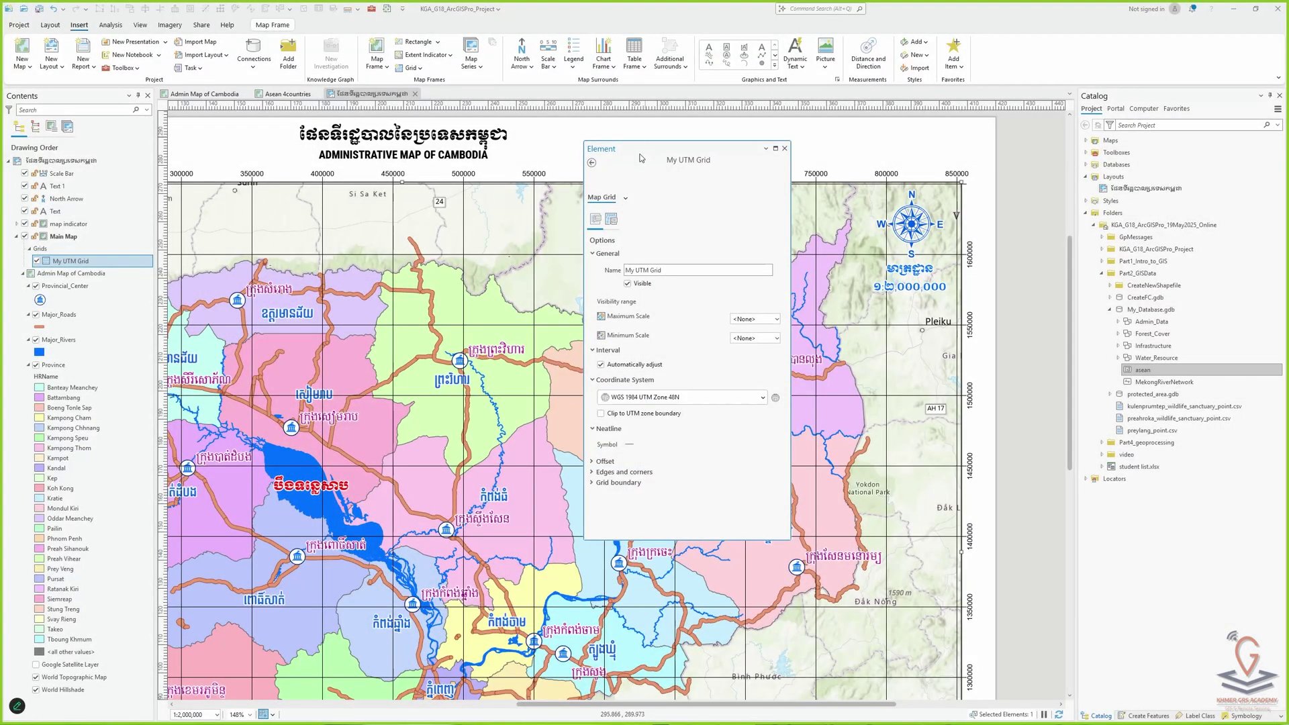
drag(641, 159, 868, 147)
Examine the spacing of the coordinate labels and gridlines along the map's upper edge and across the whole layout.
scroll(534, 174, up, 4)
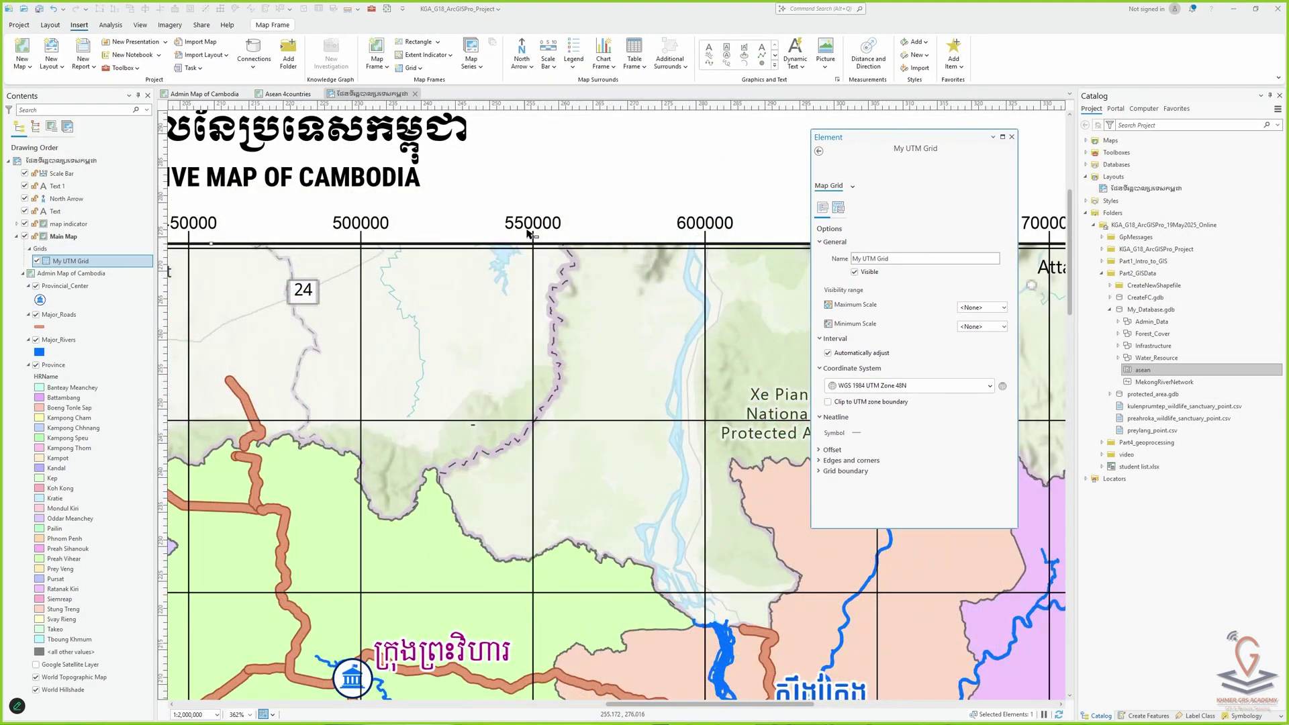
scroll(533, 233, down, 4)
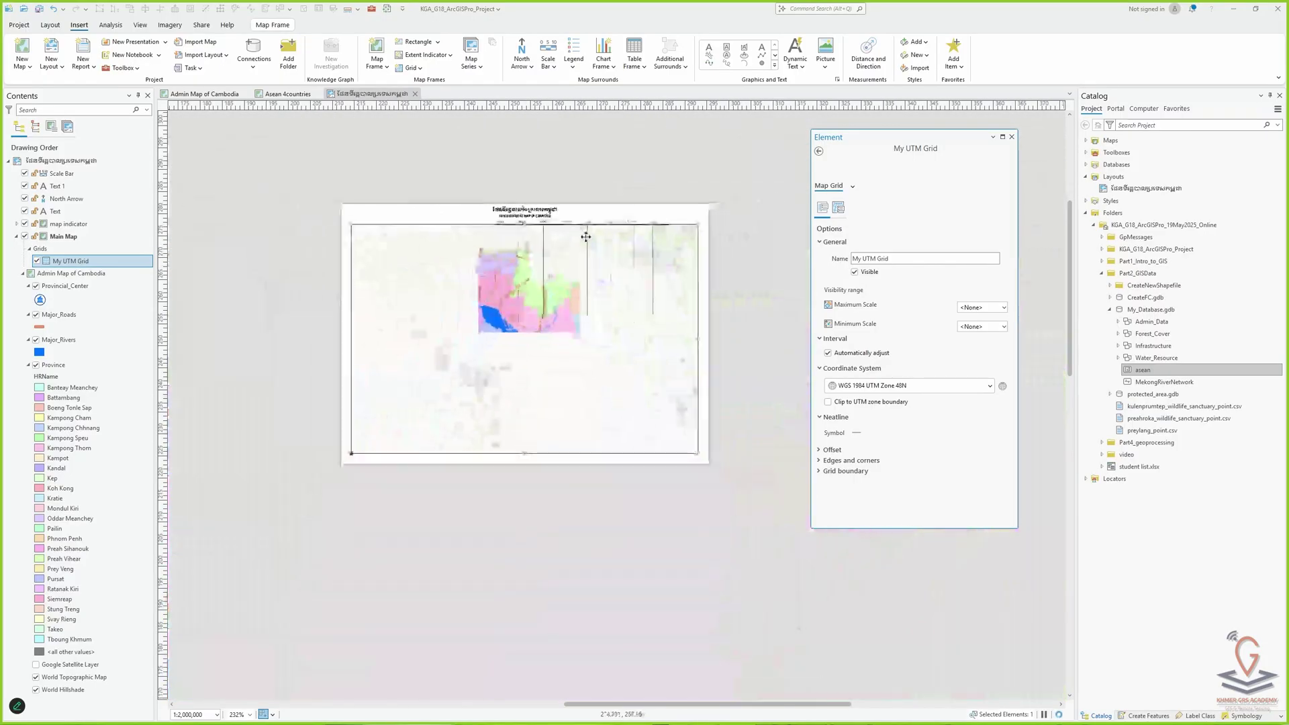
scroll(587, 241, up, 3)
scroll(596, 262, down, 3)
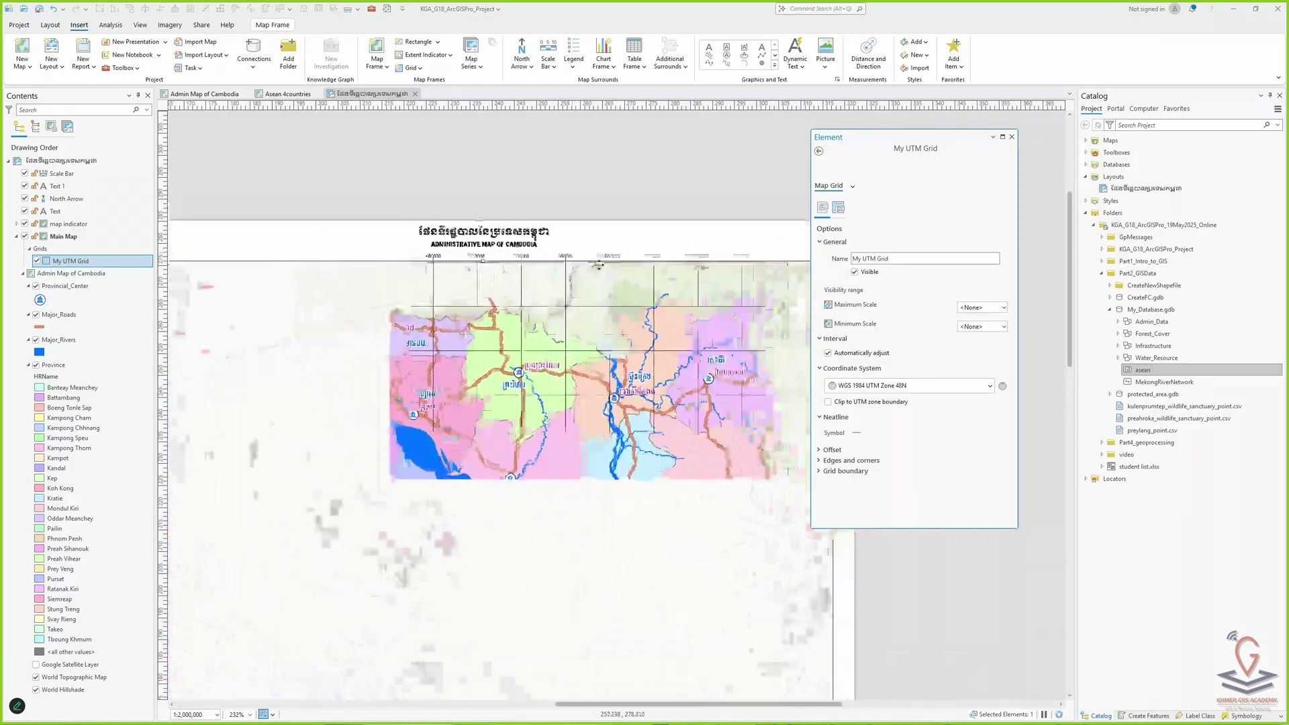
scroll(597, 266, down, 5)
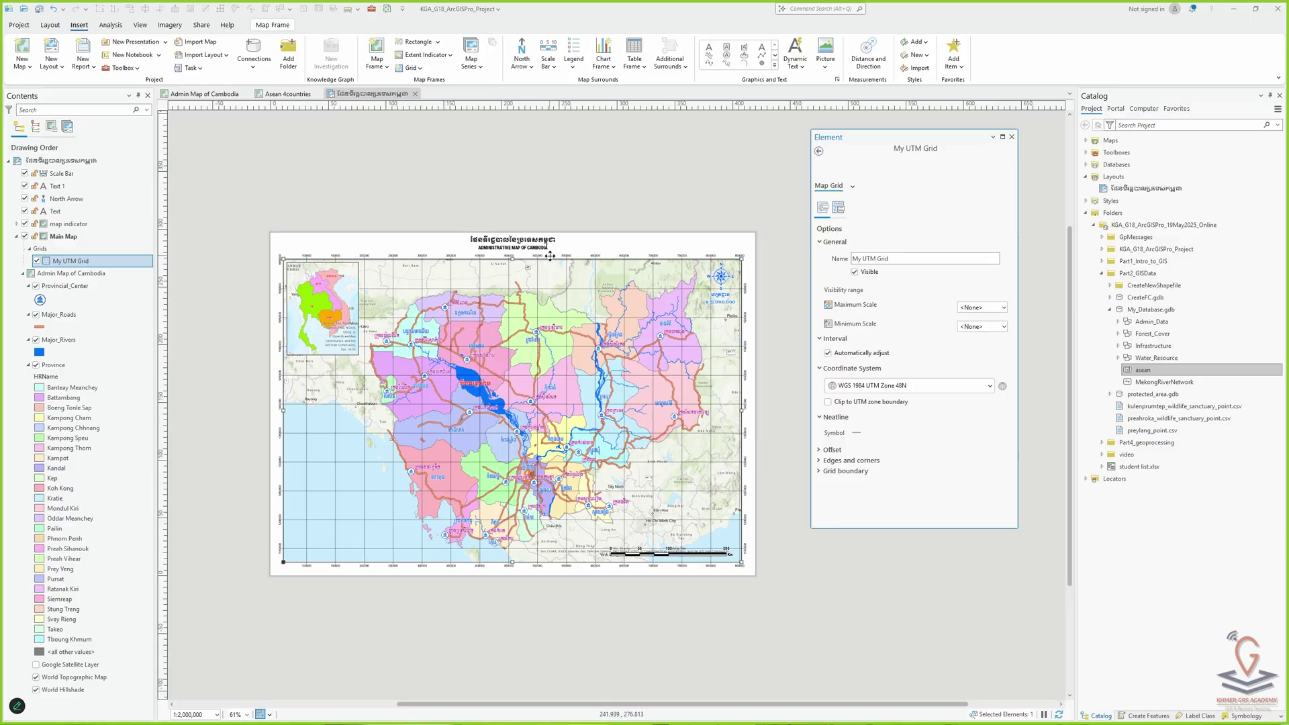
scroll(541, 259, up, 4)
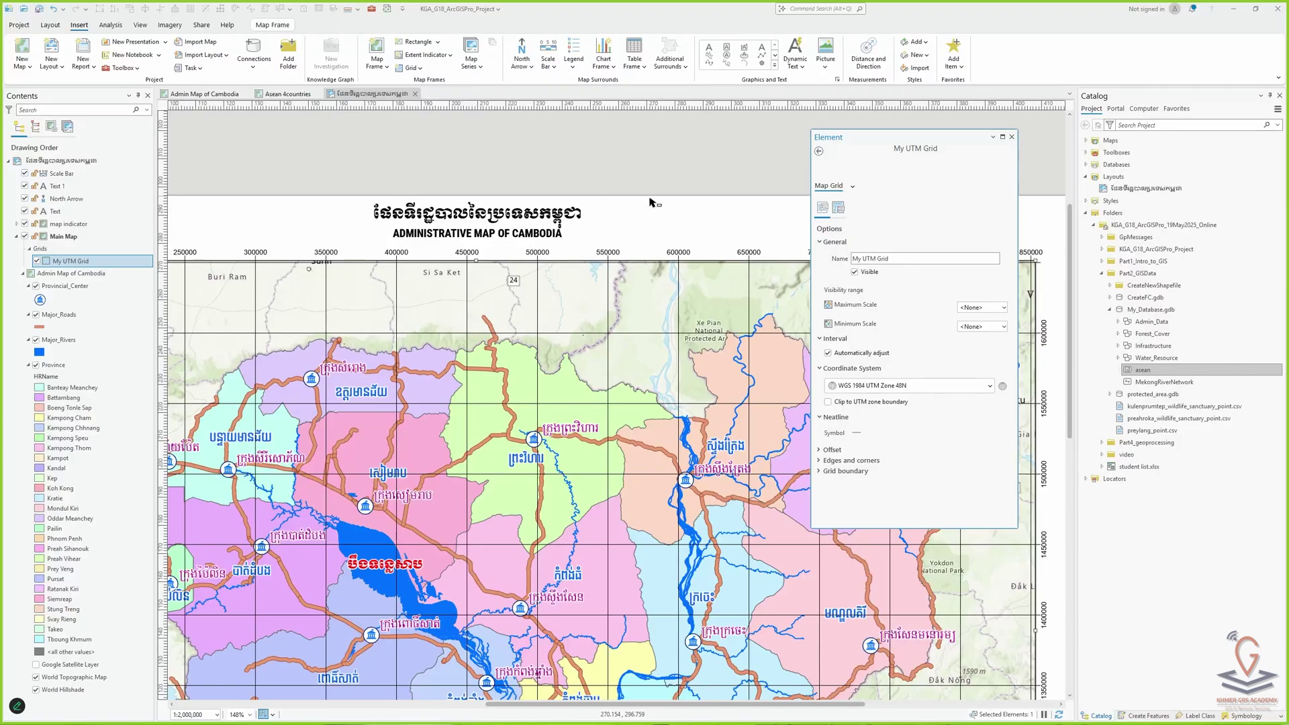
scroll(624, 281, down, 5)
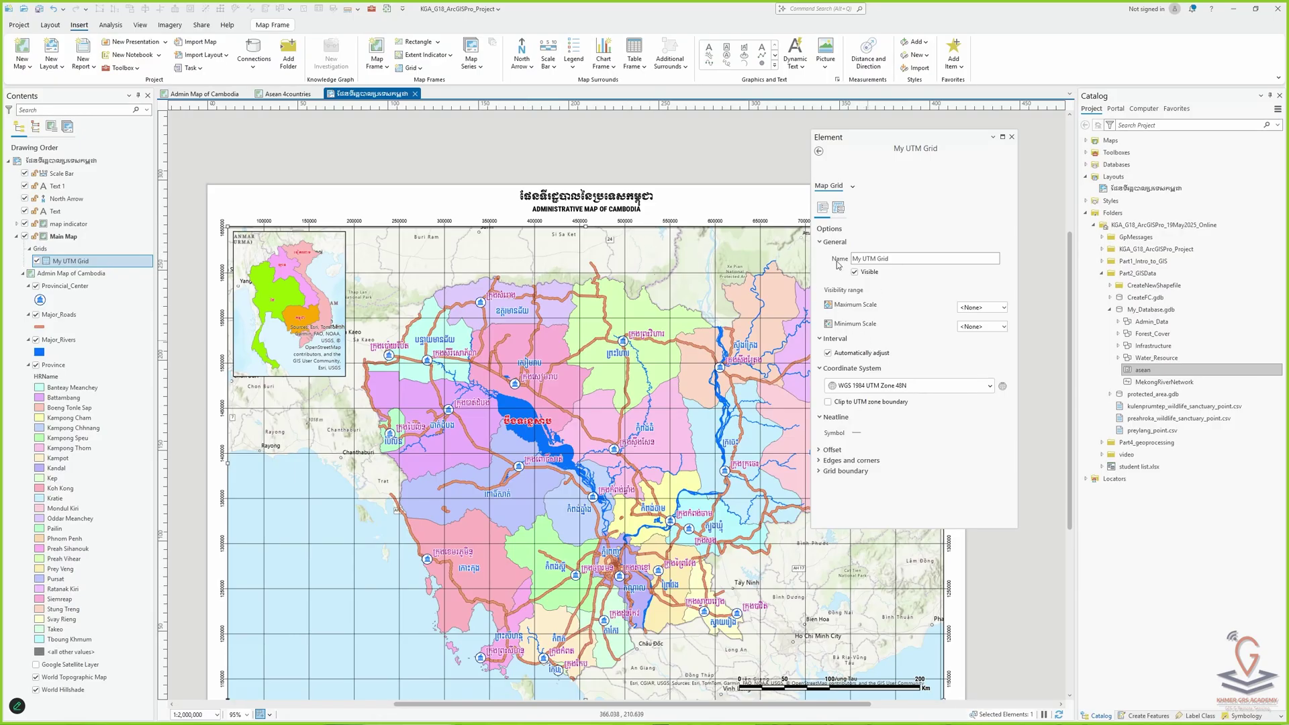
scroll(615, 212, up, 5)
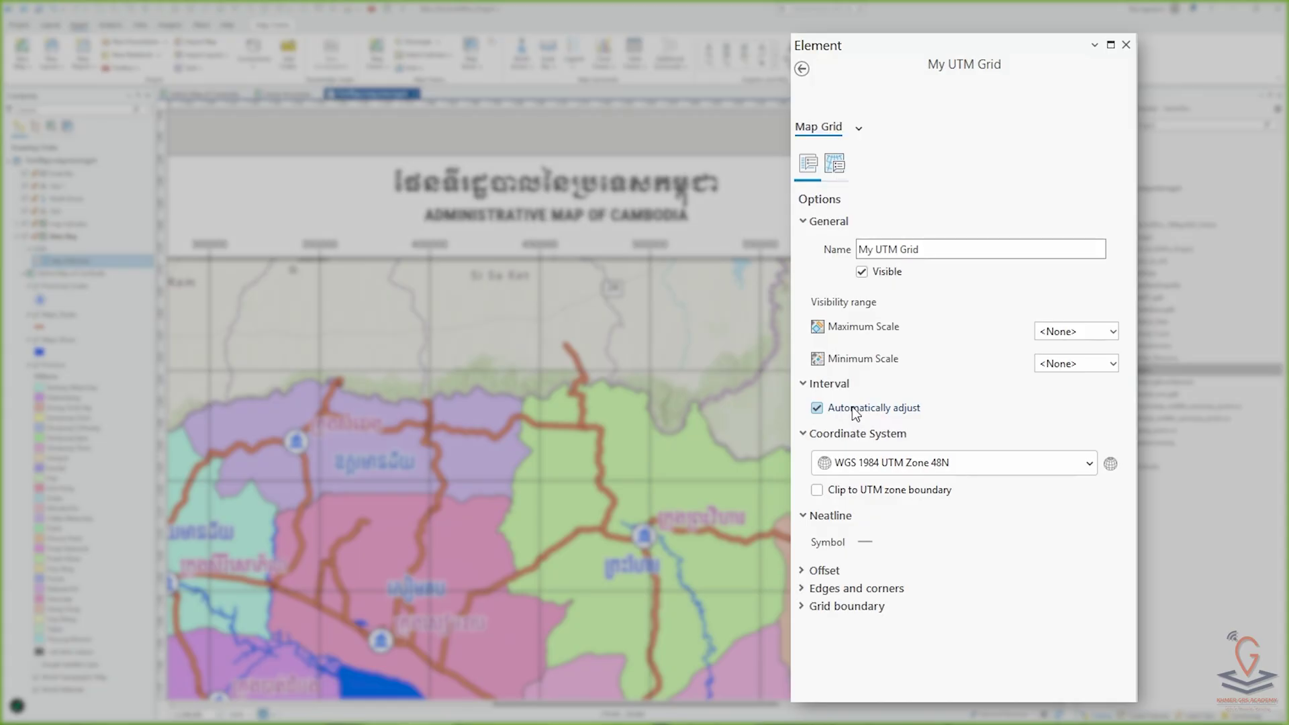
Compare the interval settings of the Labels, Ticks and Gridlines components with automatic interval adjustment switched off and on.
click(816, 409)
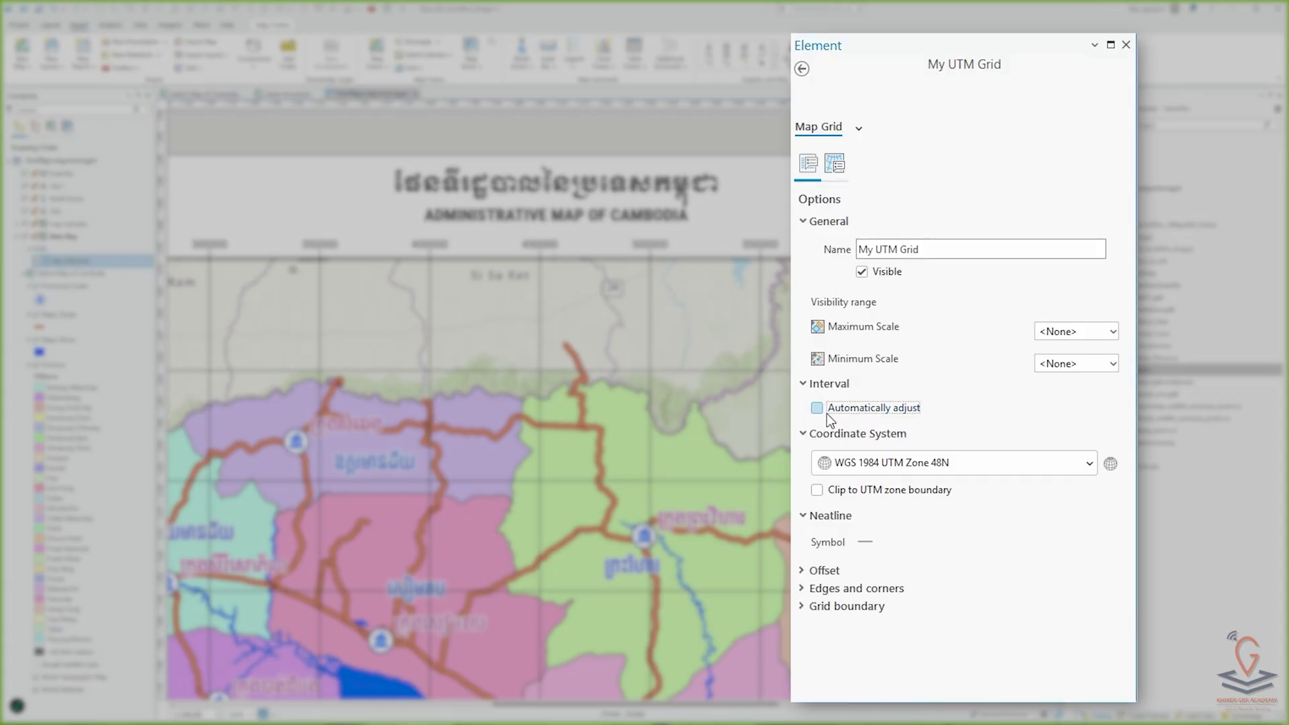
click(842, 166)
click(808, 163)
click(853, 410)
click(834, 163)
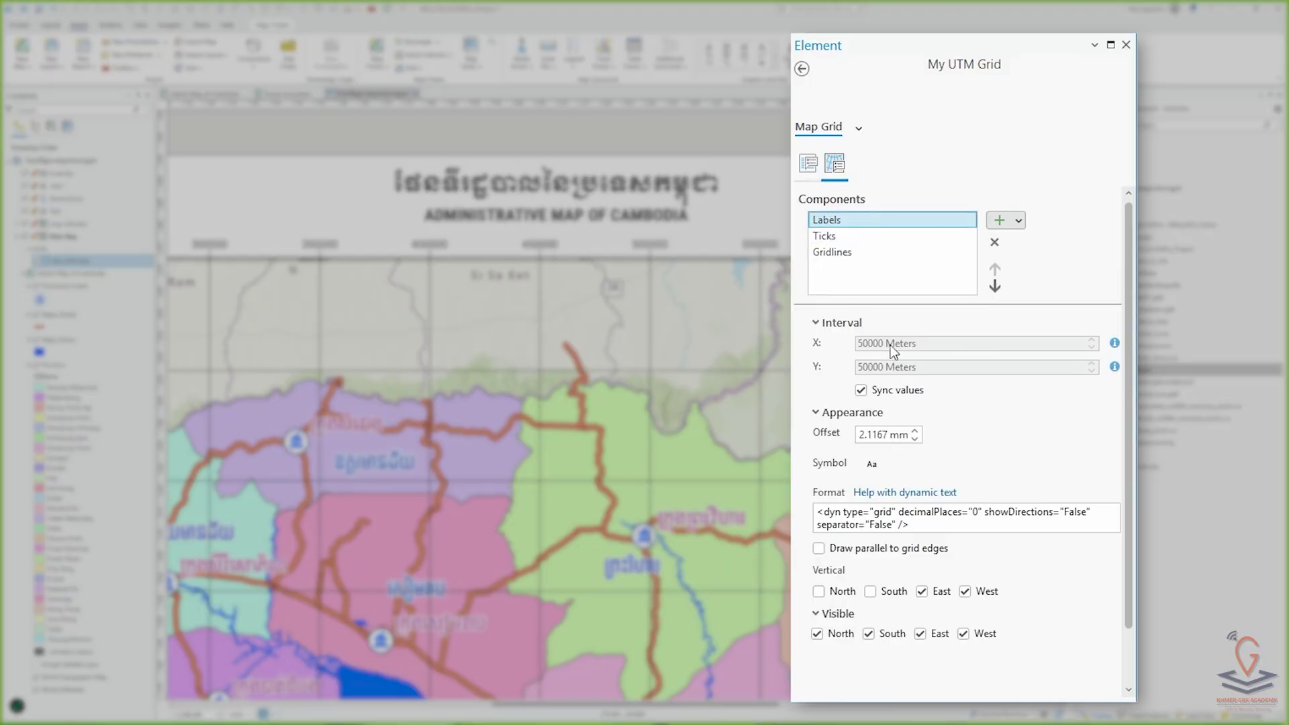
click(850, 255)
click(854, 234)
click(859, 252)
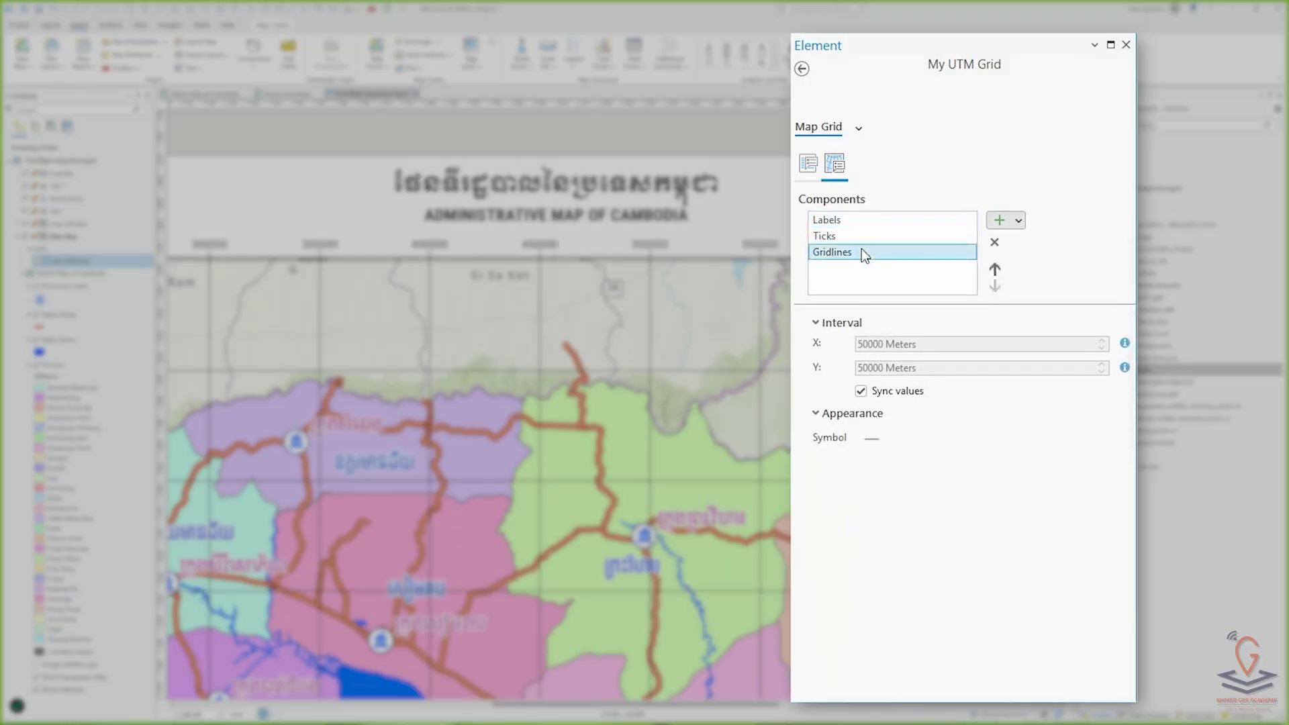
Turn off automatic interval adjustment for My UTM Grid and show the Gridlines component's interval settings.
click(815, 166)
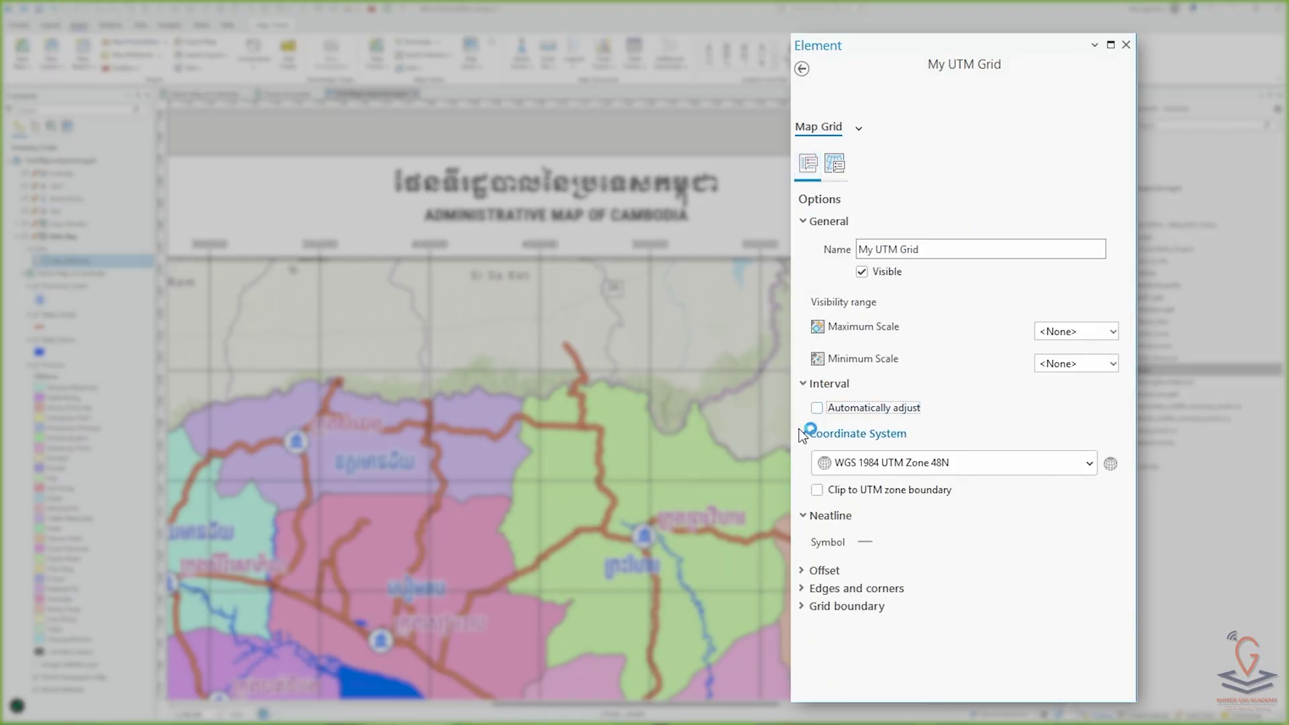
click(837, 166)
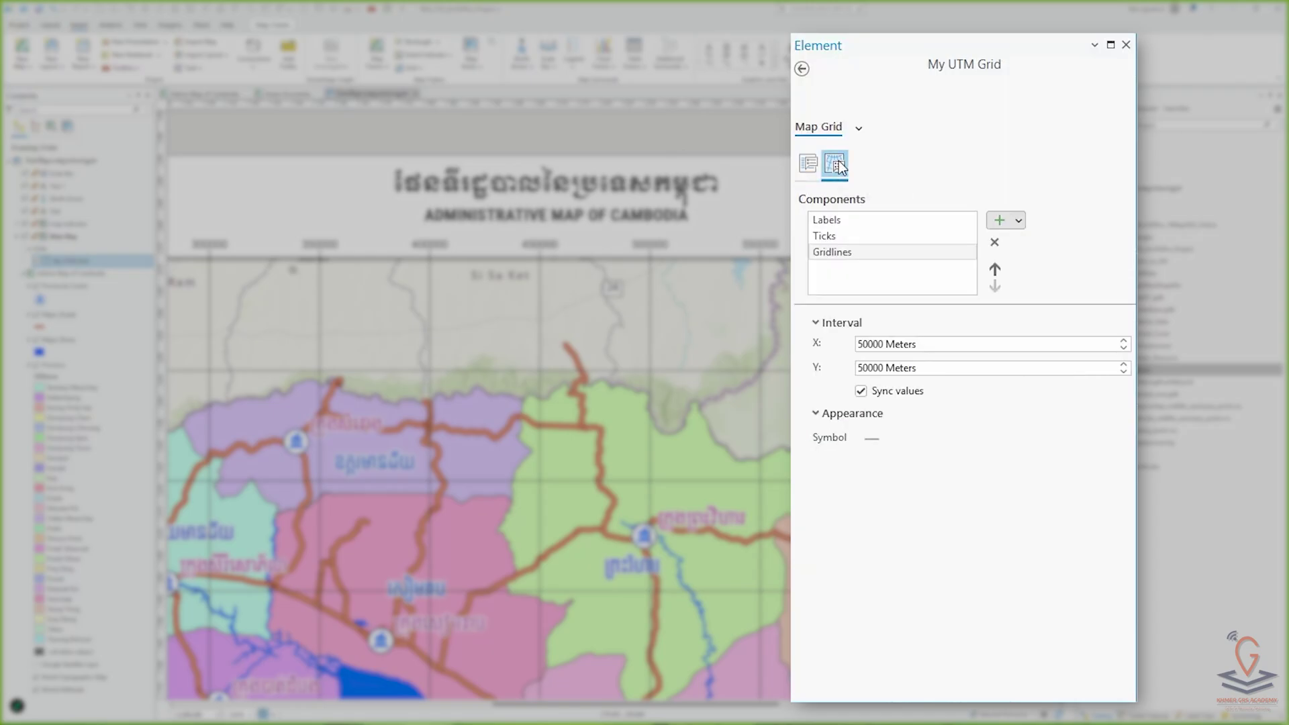
click(835, 219)
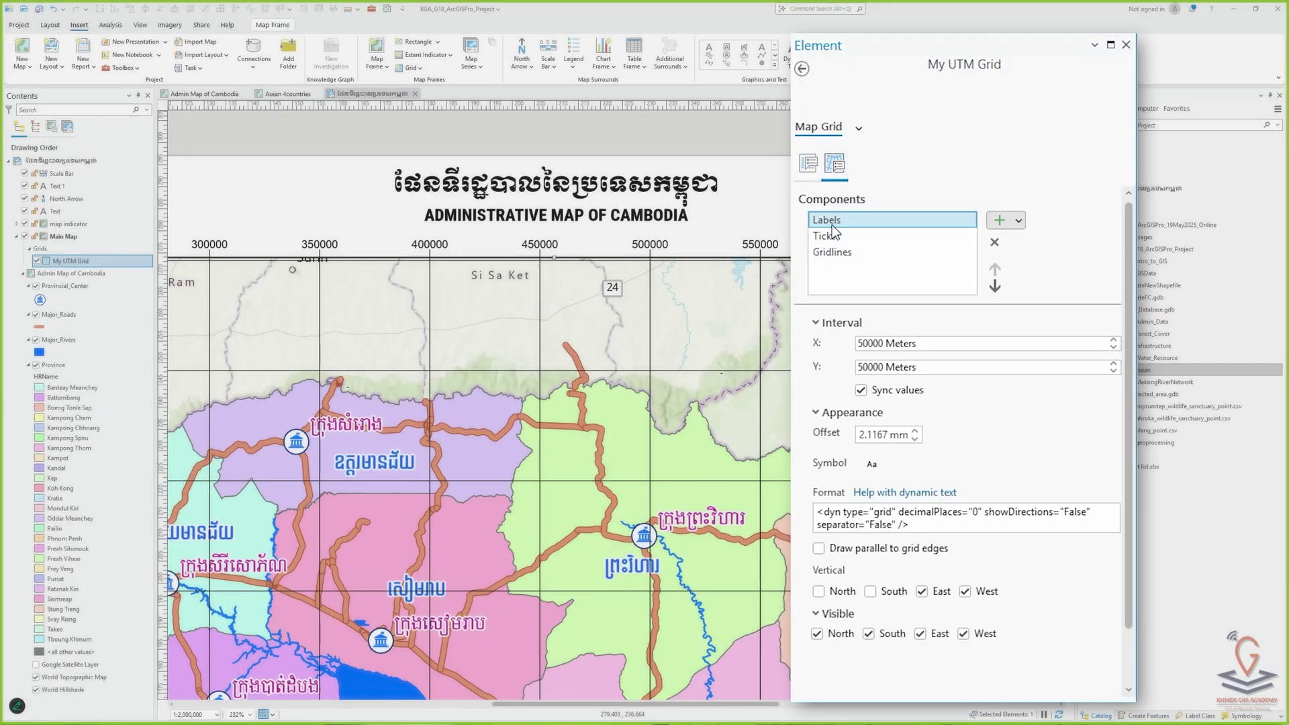
click(835, 253)
scroll(571, 306, down, 3)
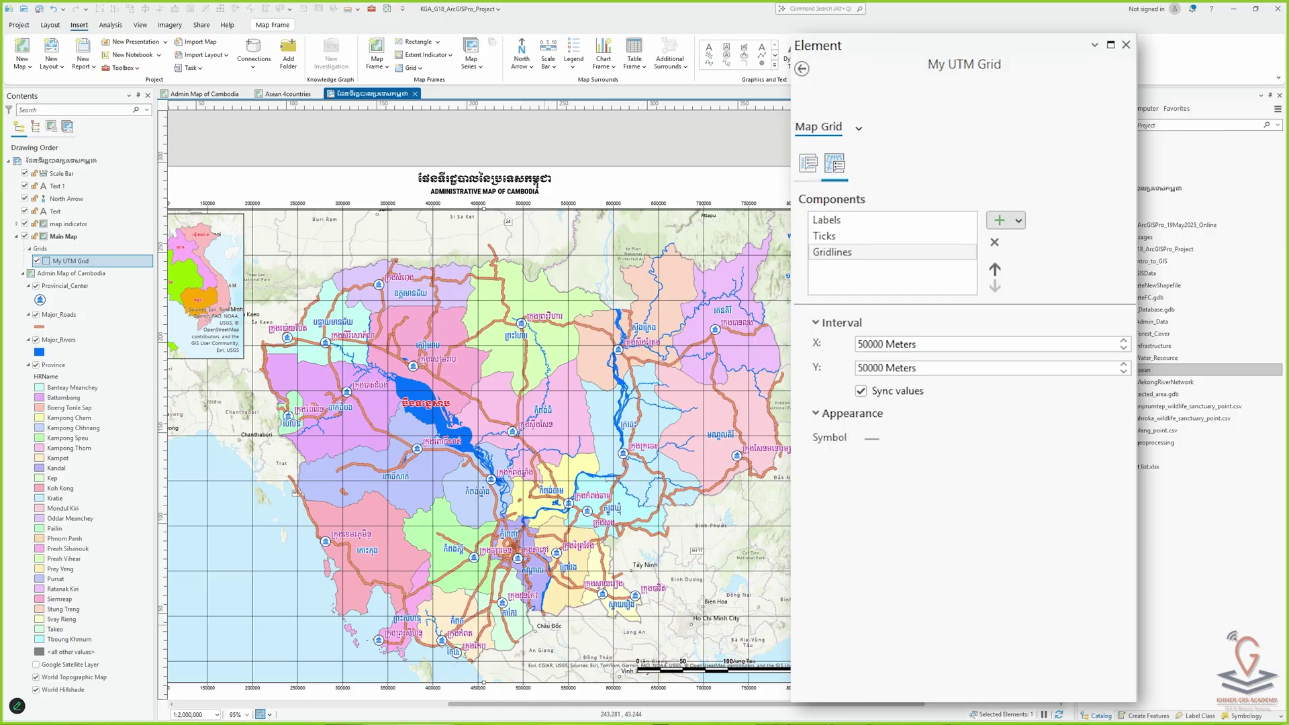
Switch to the image viewer, examine the intersection-point crosses and edge coordinates in Kpt_map.jpg, and close the viewer.
key(alt+Tab)
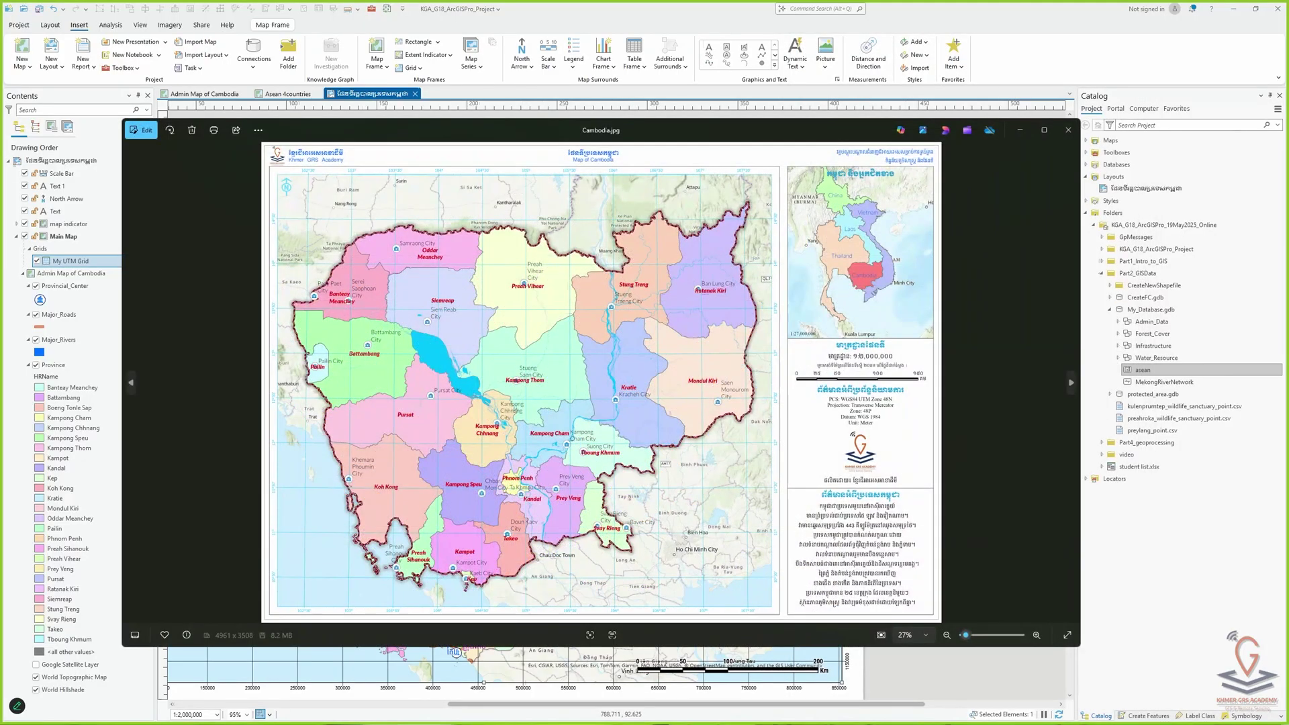
key(Right)
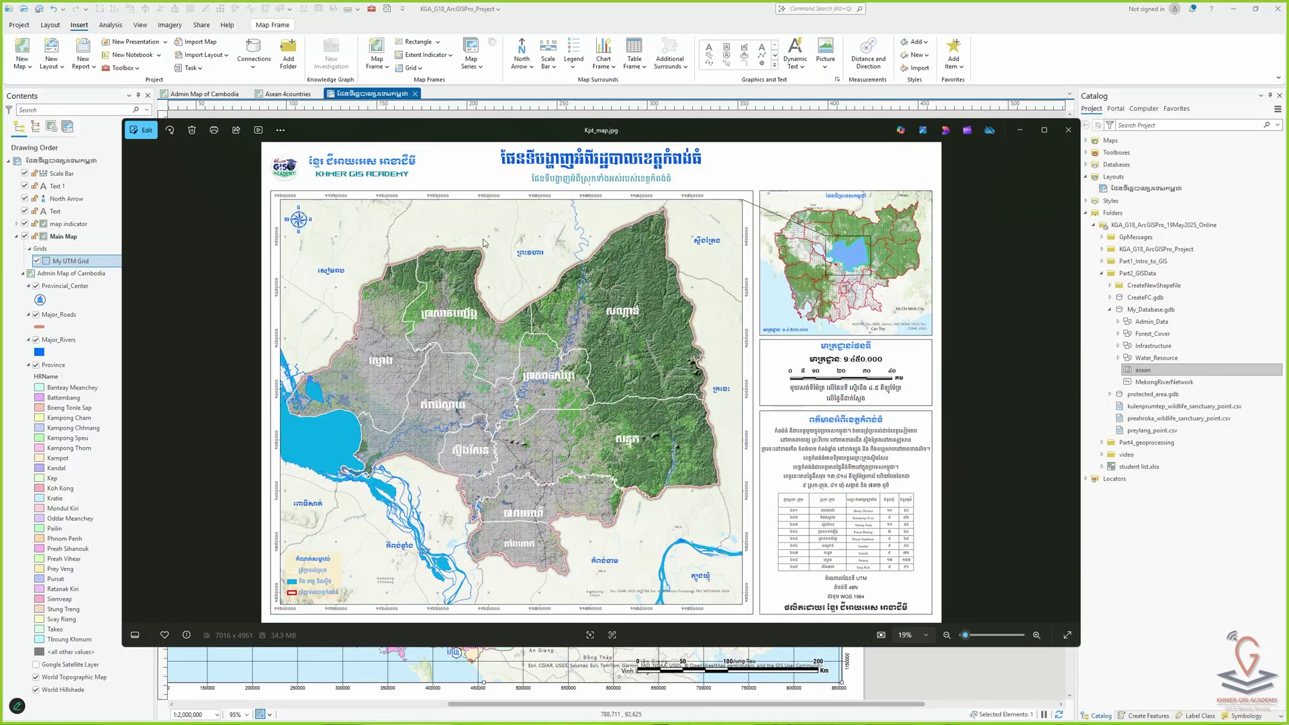
scroll(483, 243, up, 10)
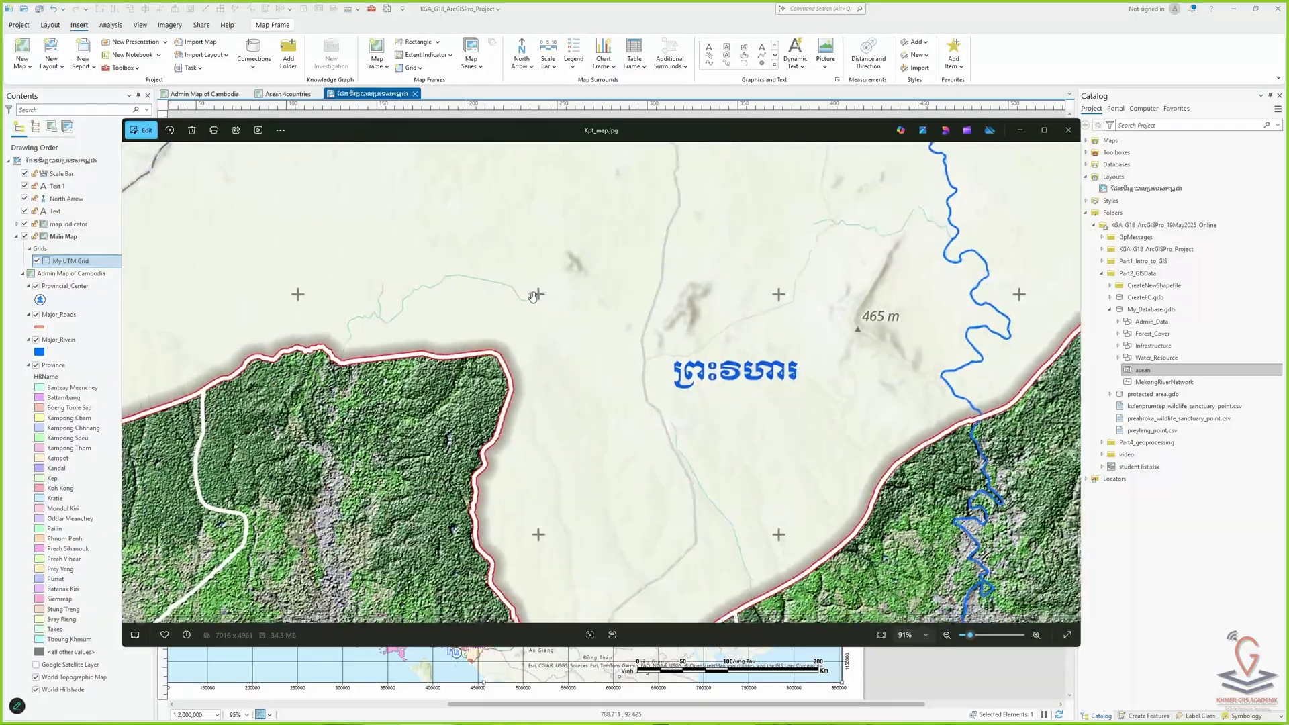
scroll(534, 295, down, 3)
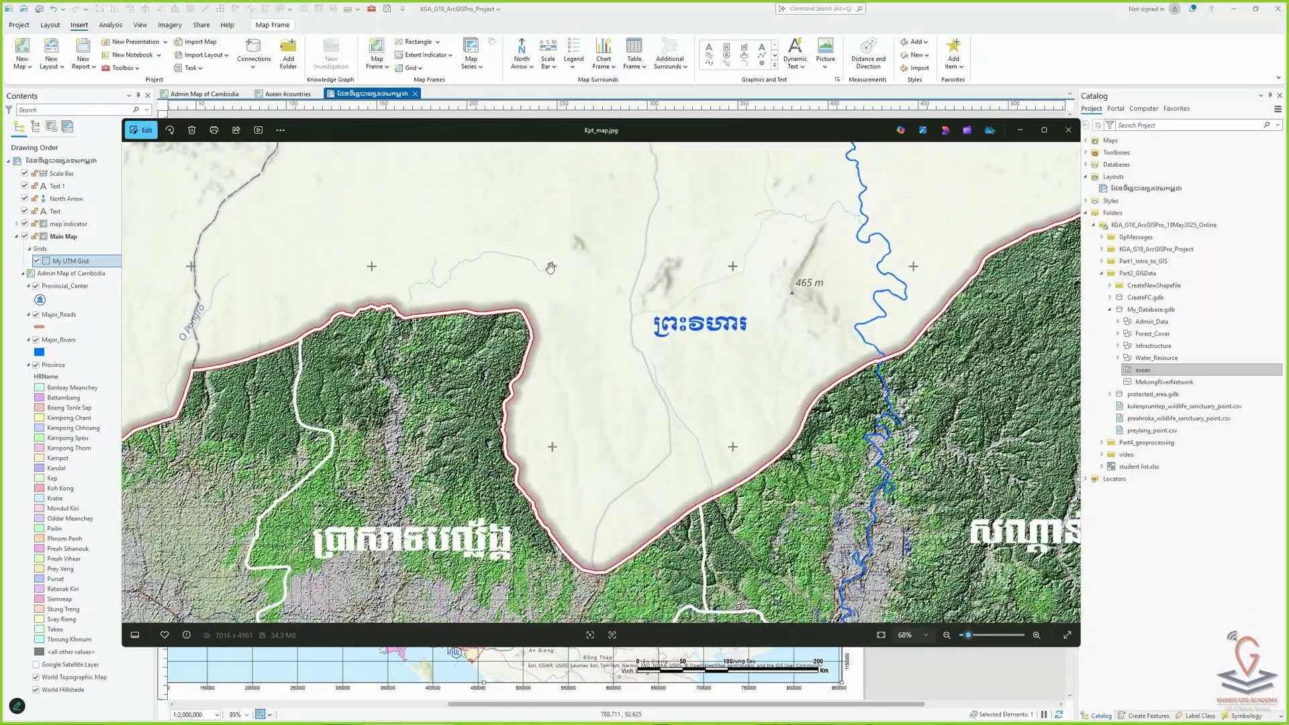
scroll(552, 267, down, 2)
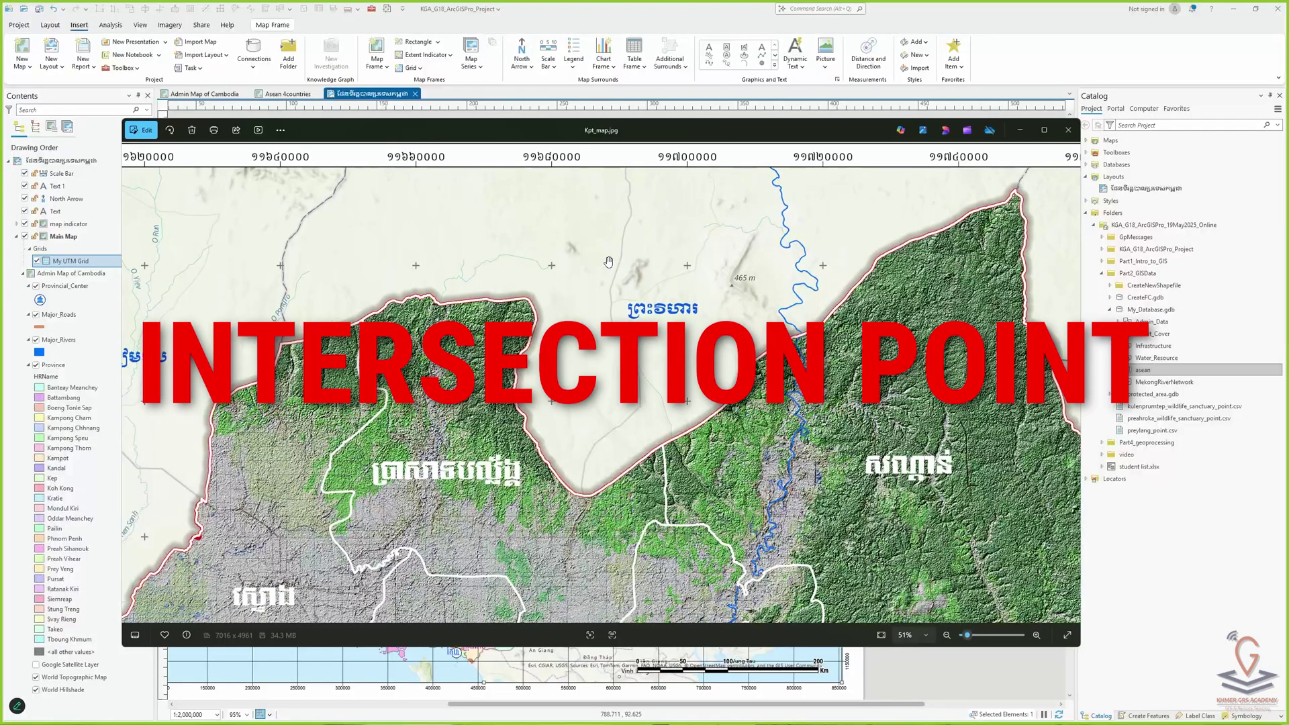
scroll(571, 268, down, 1)
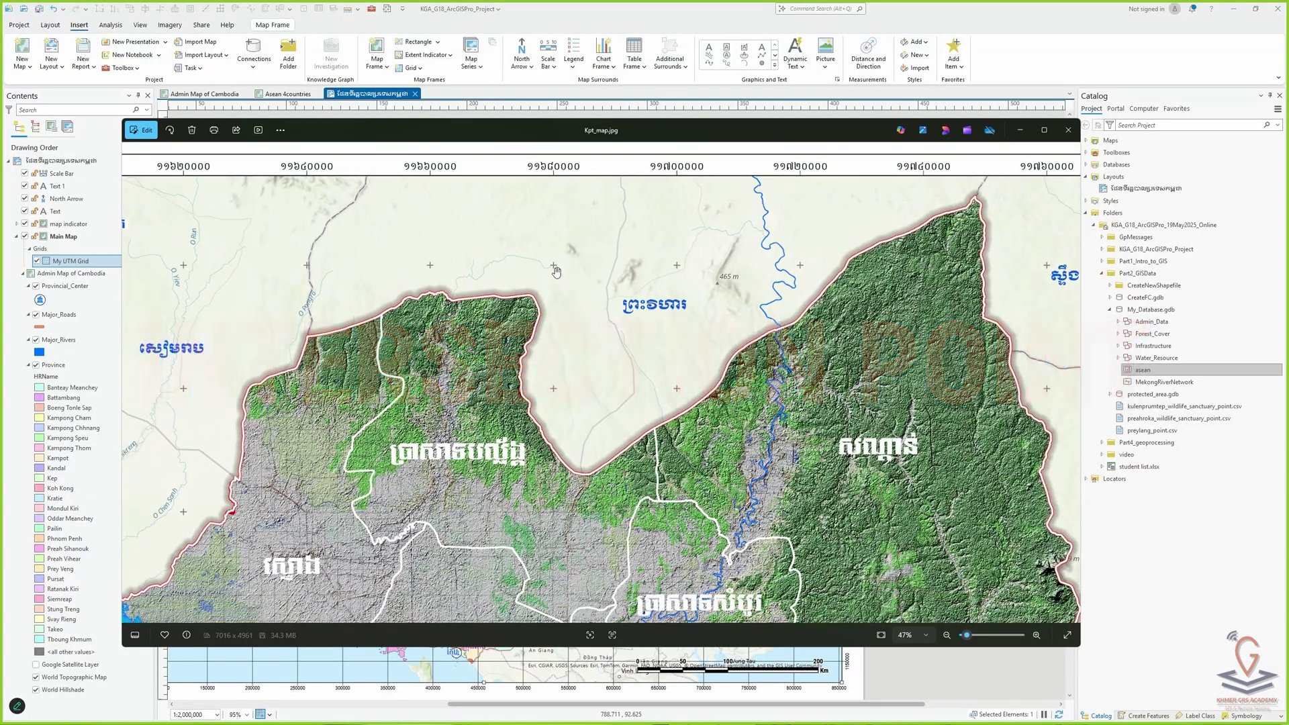
scroll(563, 262, up, 3)
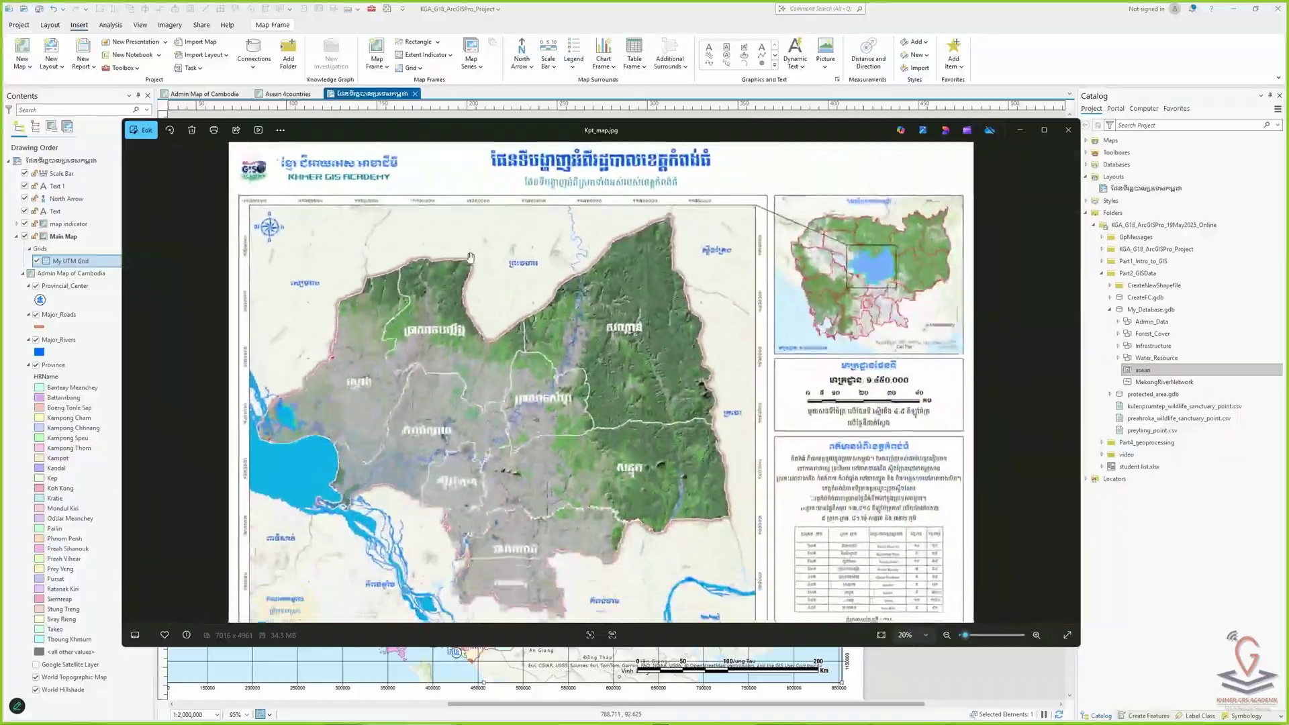
scroll(470, 257, up, 5)
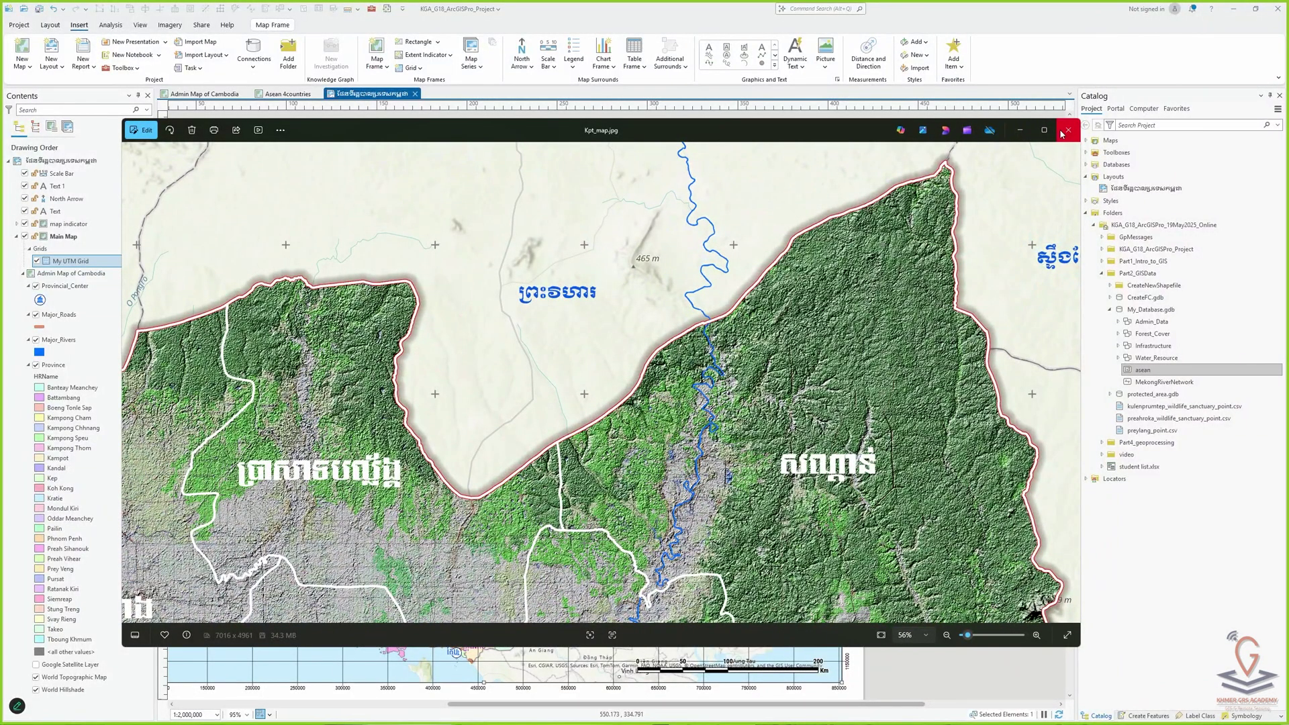
click(1070, 130)
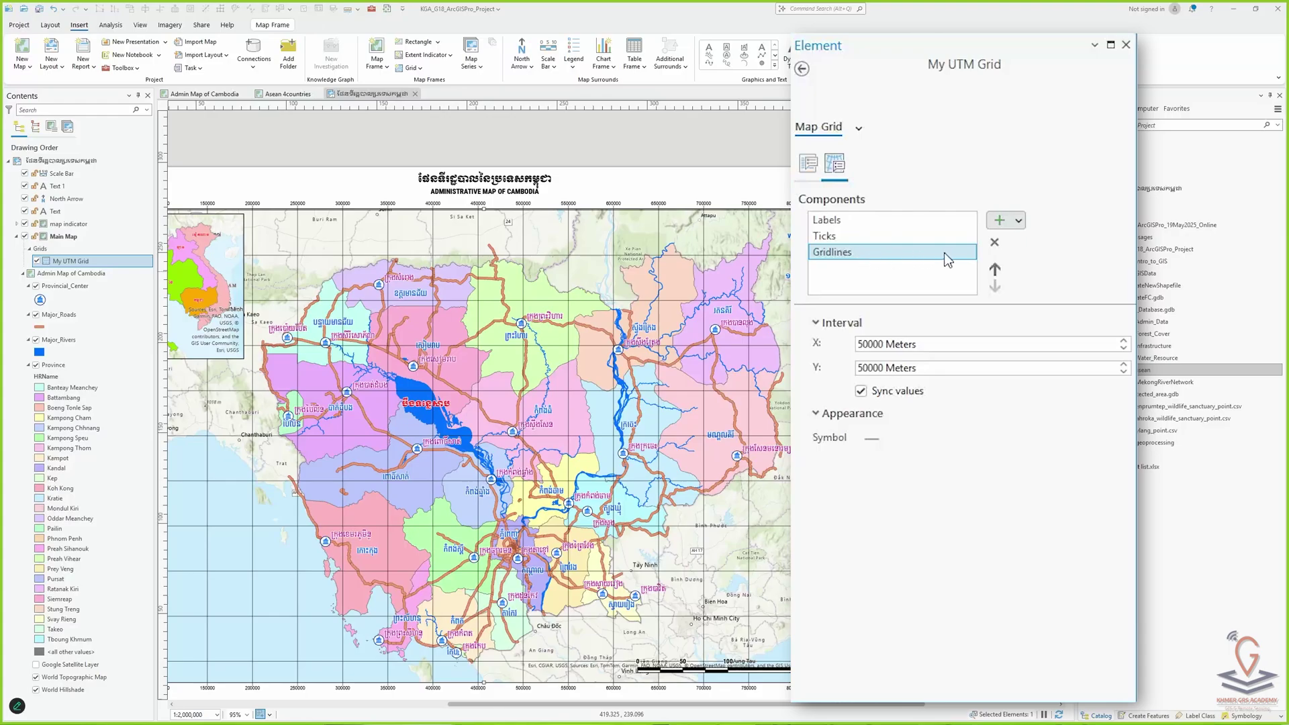
Replace the Gridlines component of My UTM Grid with an Intersection Points component.
click(994, 242)
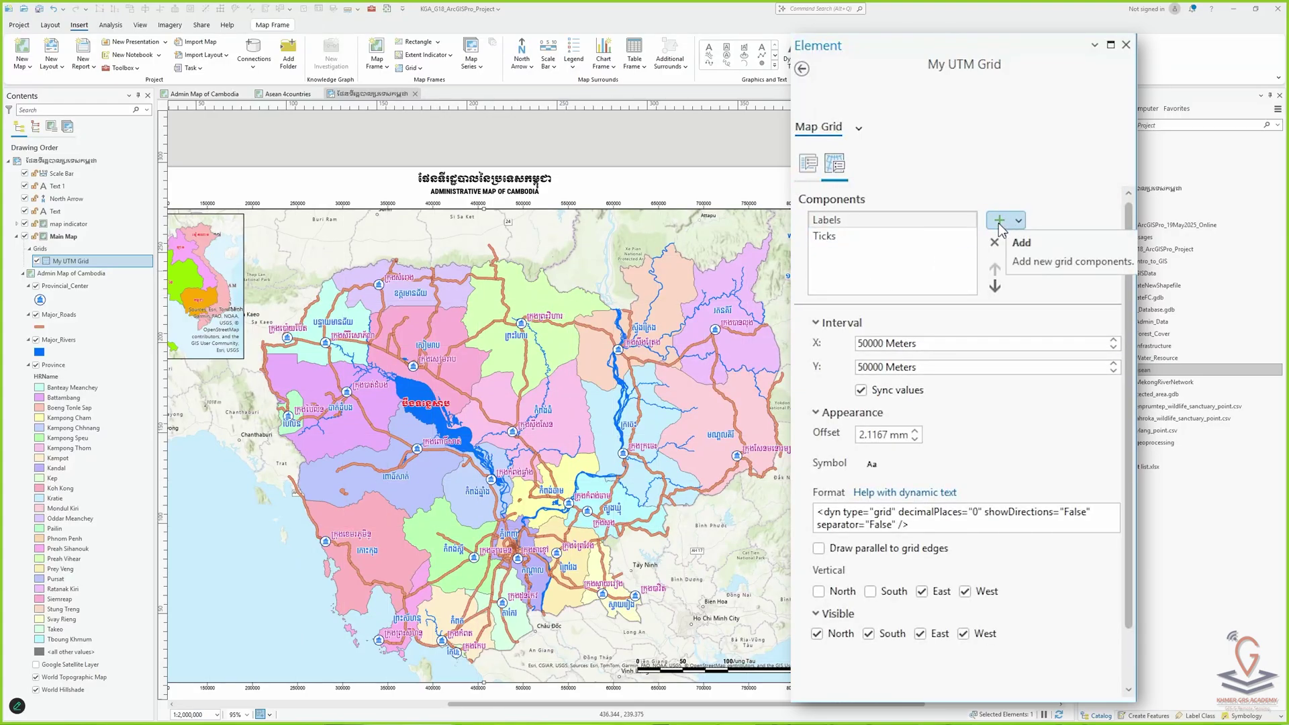
click(999, 221)
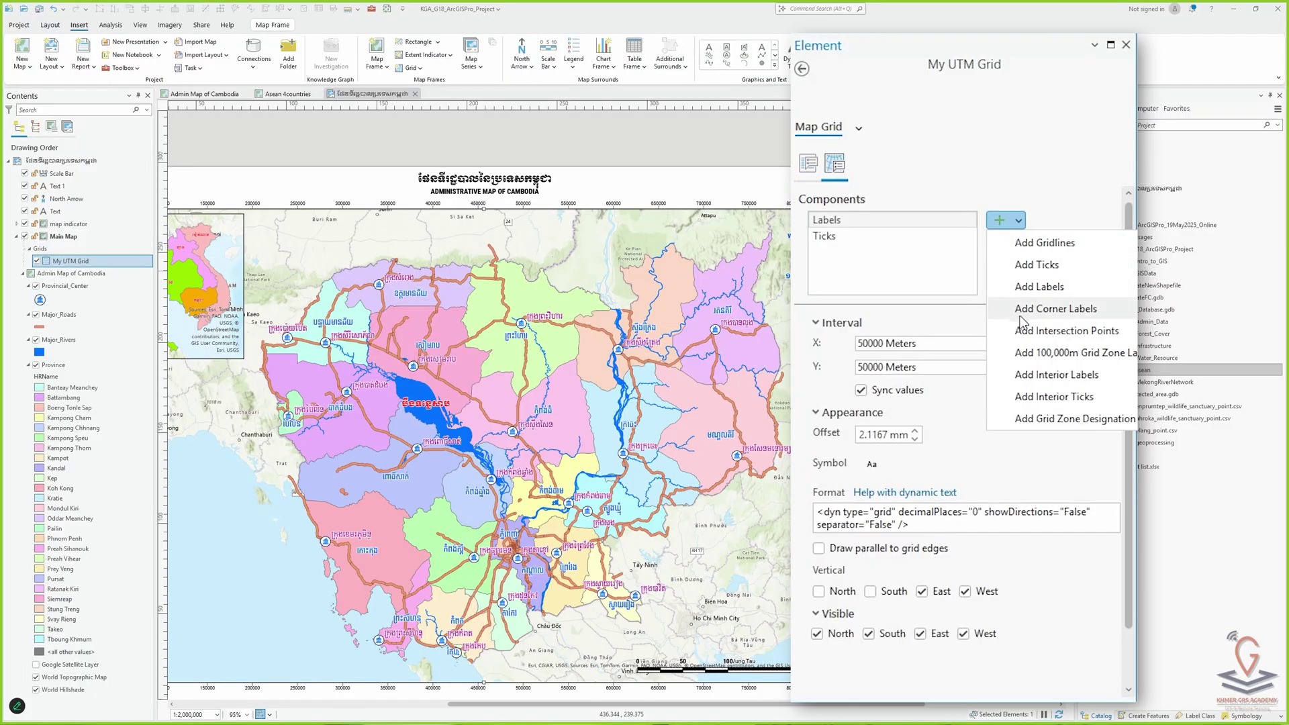
click(1085, 333)
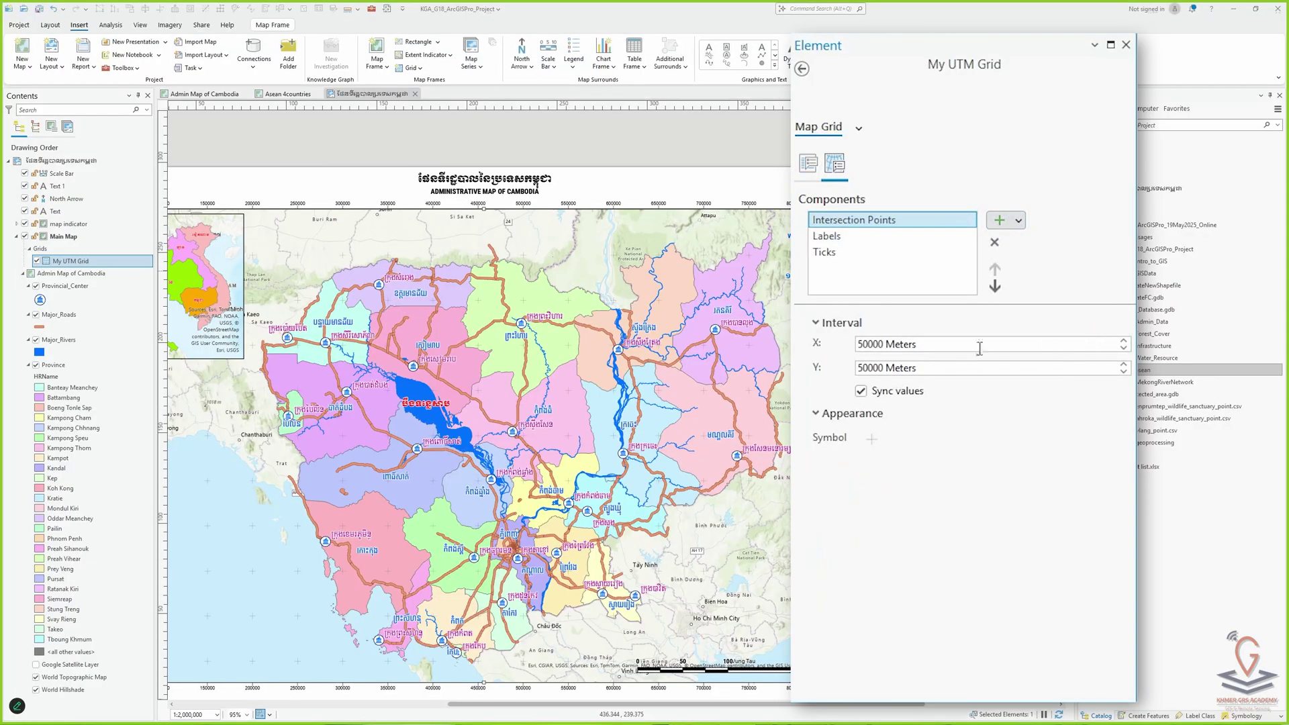
Examine the intersection points and coordinate labels along the map's northern edge, and compare the Labels and Intersection Points components' settings.
scroll(504, 257, up, 3)
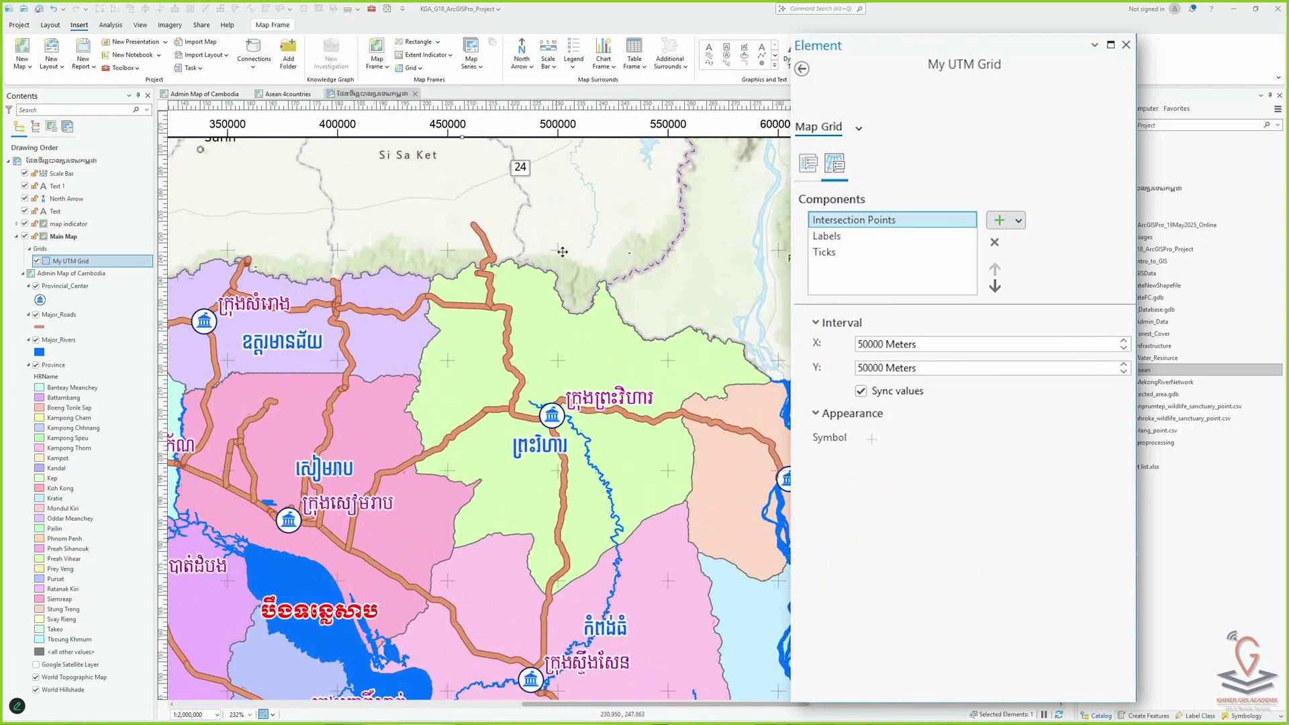
scroll(574, 253, down, 2)
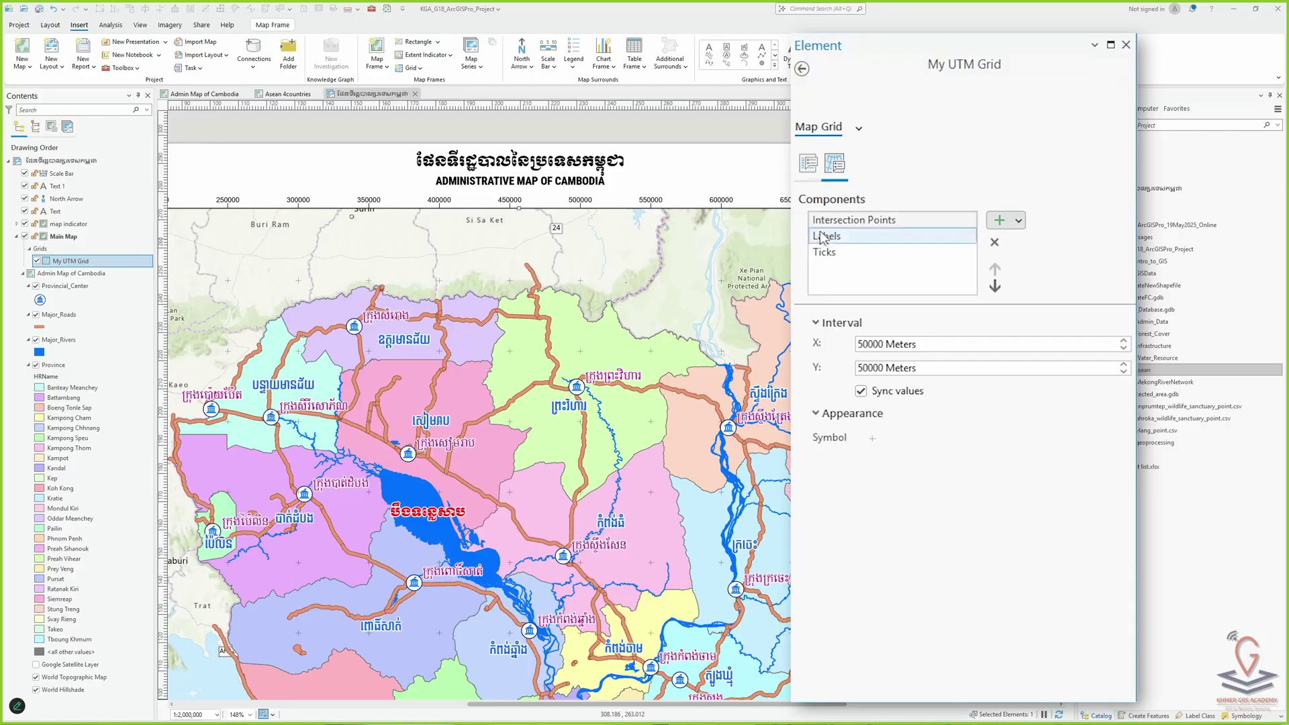
drag(676, 221, 604, 255)
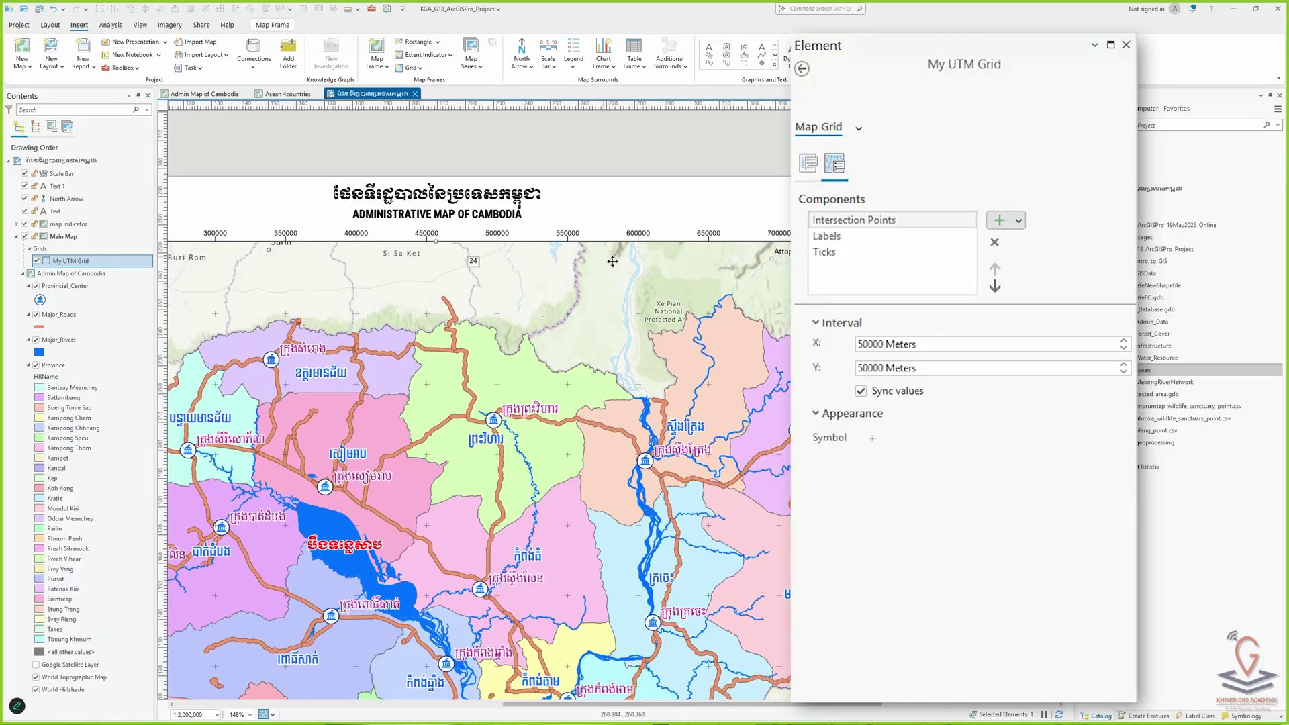
scroll(638, 238, up, 4)
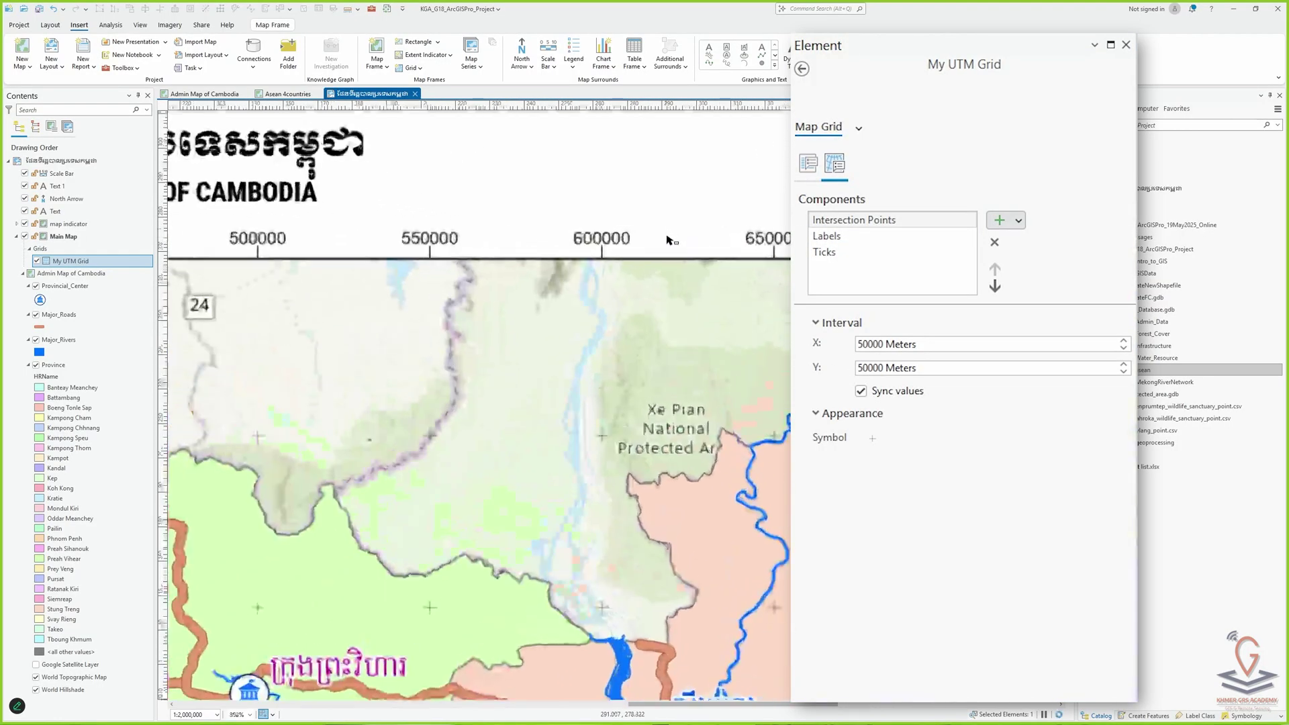
drag(671, 257, 776, 237)
click(849, 220)
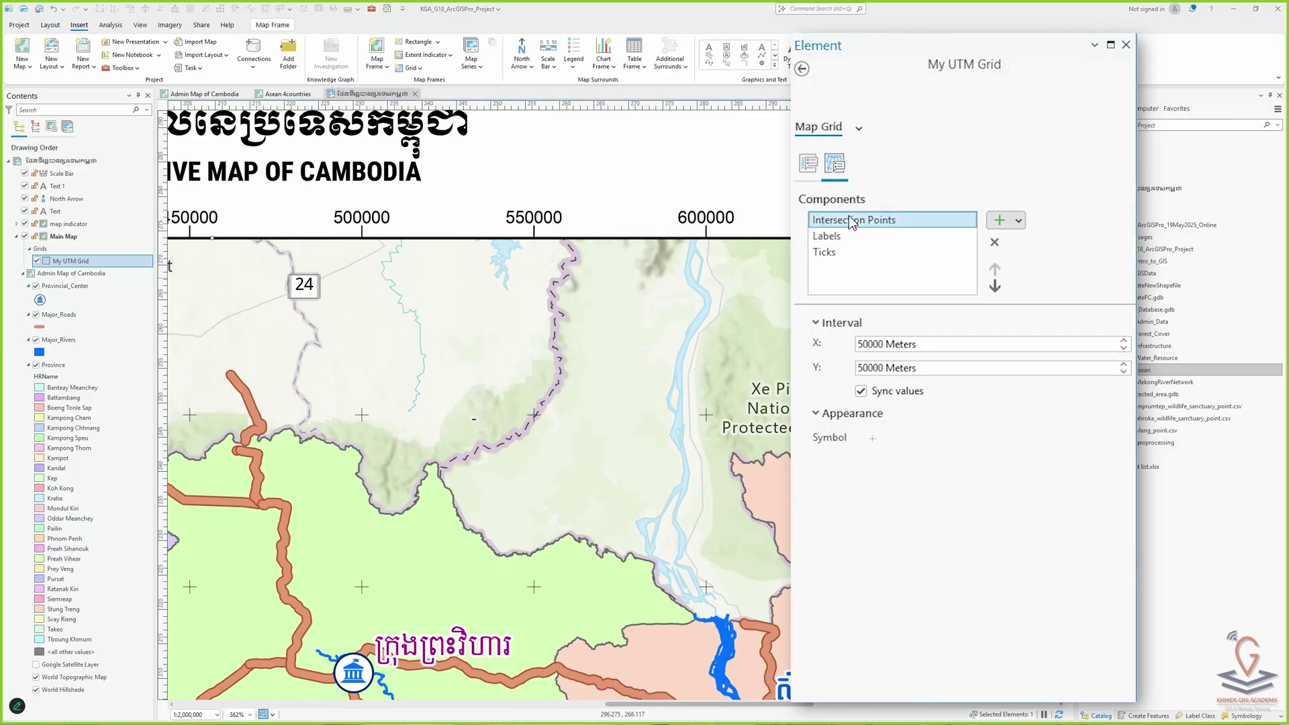
click(830, 238)
click(833, 222)
Set the X and Y intervals of the Intersection Points, Labels and Ticks components together to 100000 meters.
drag(867, 343, 849, 345)
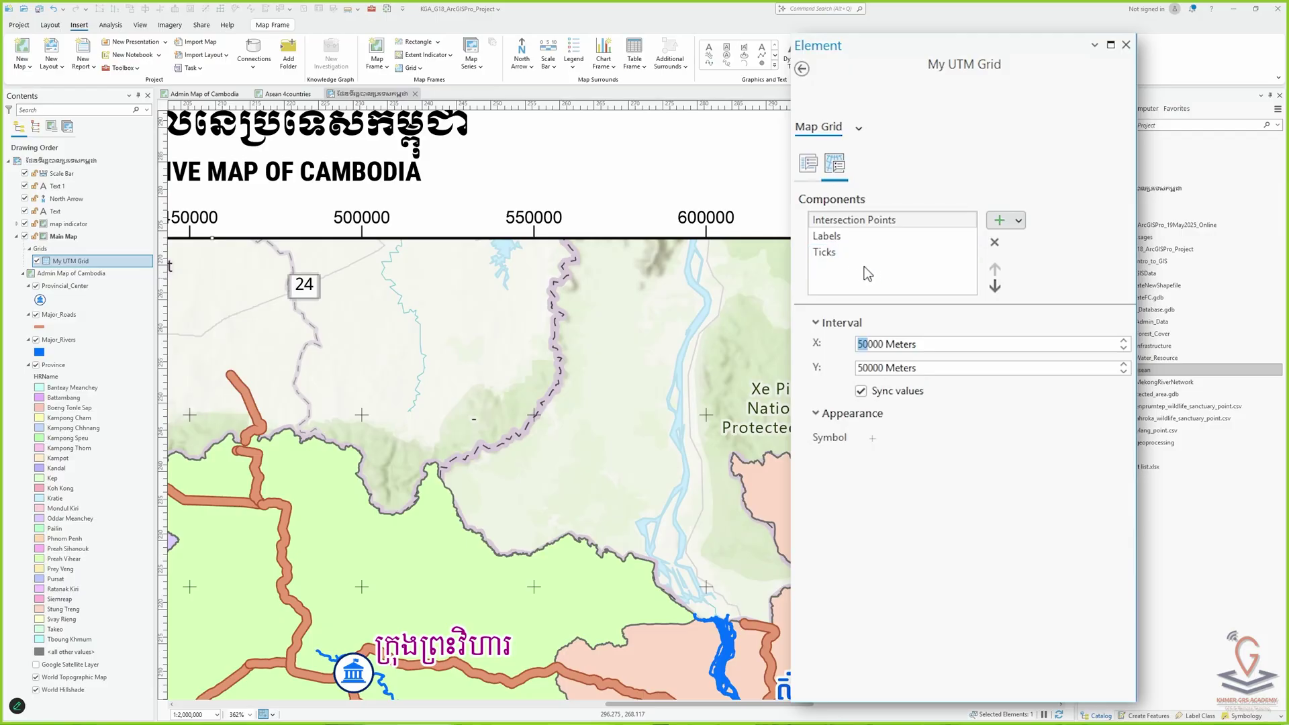
drag(848, 217, 839, 253)
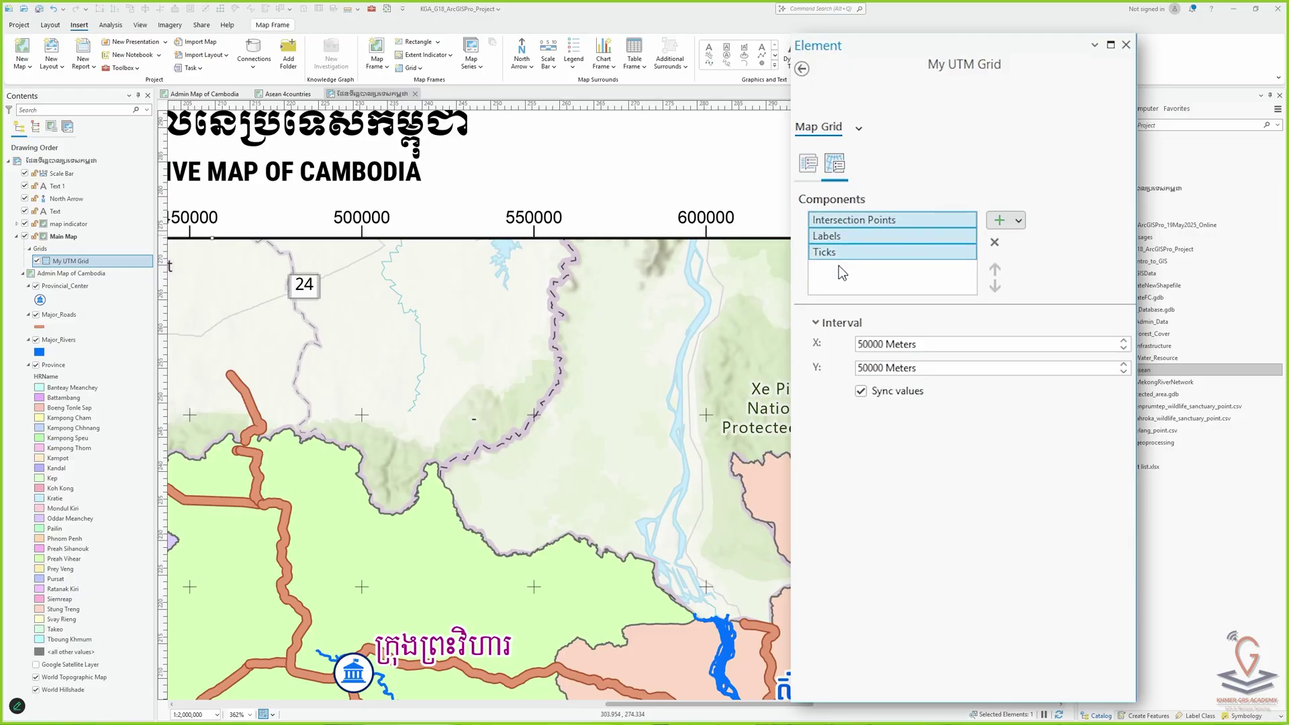
drag(872, 344, 856, 344)
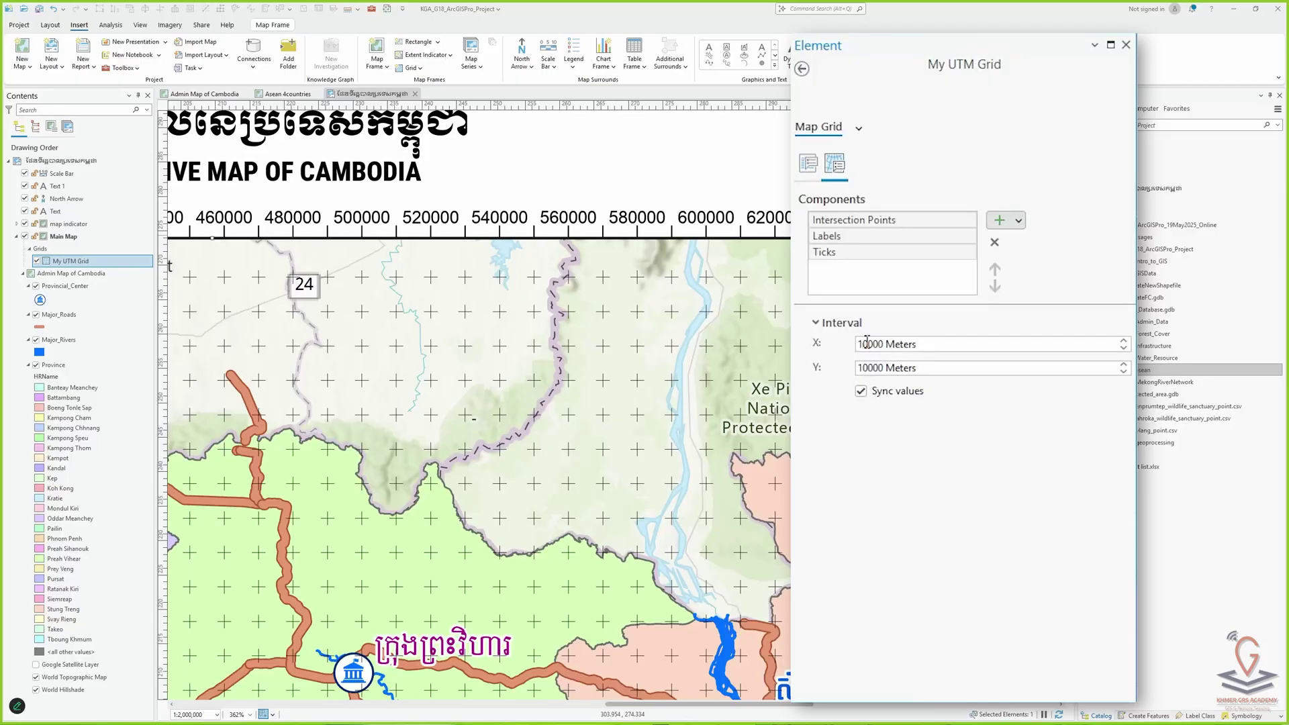
text(0)
key(Tab)
scroll(513, 259, down, 5)
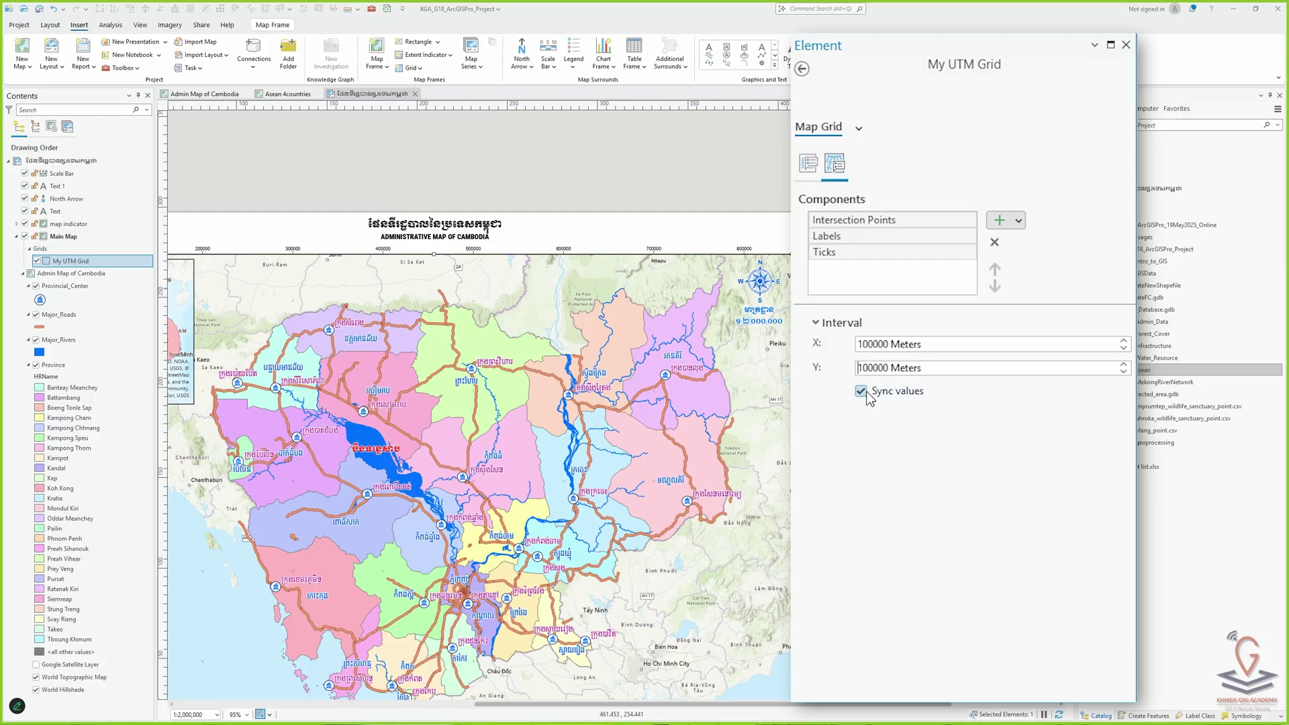
Turn off value syncing and set only the Y interval of all three grid components to 50000 meters.
click(865, 345)
drag(784, 322, 651, 338)
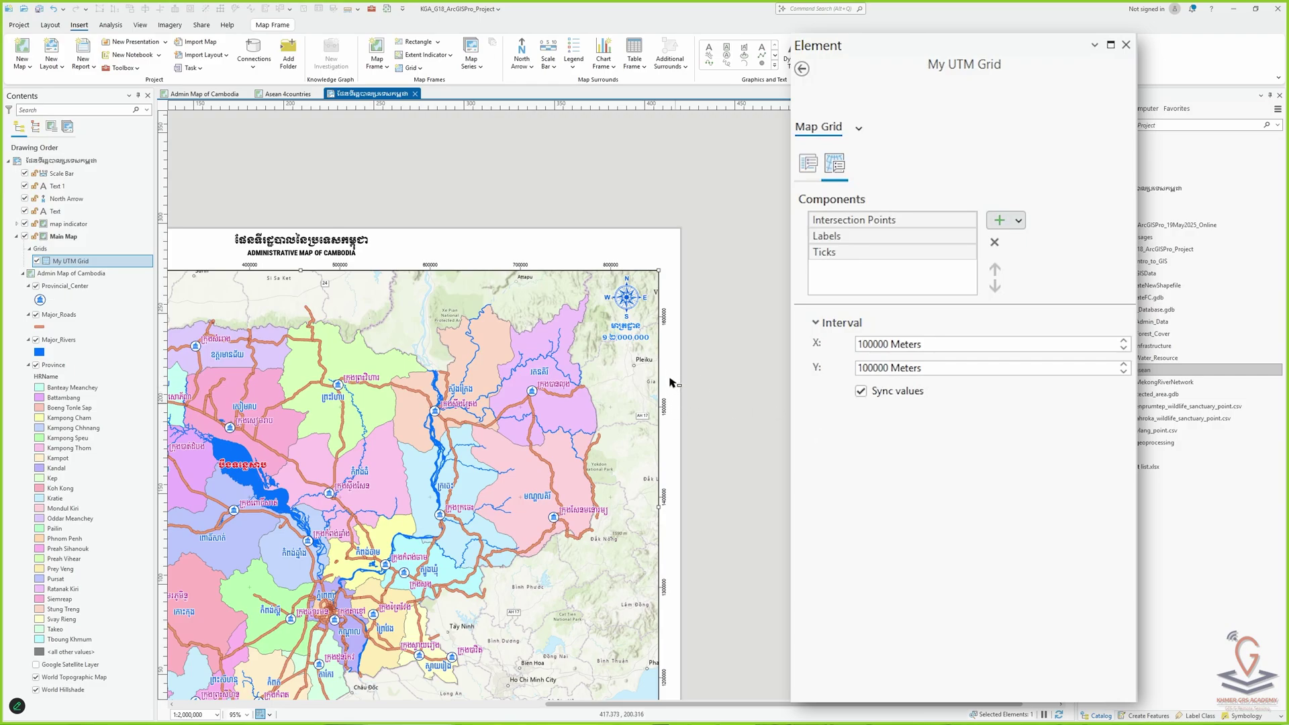
click(861, 391)
drag(870, 368, 853, 371)
click(868, 369)
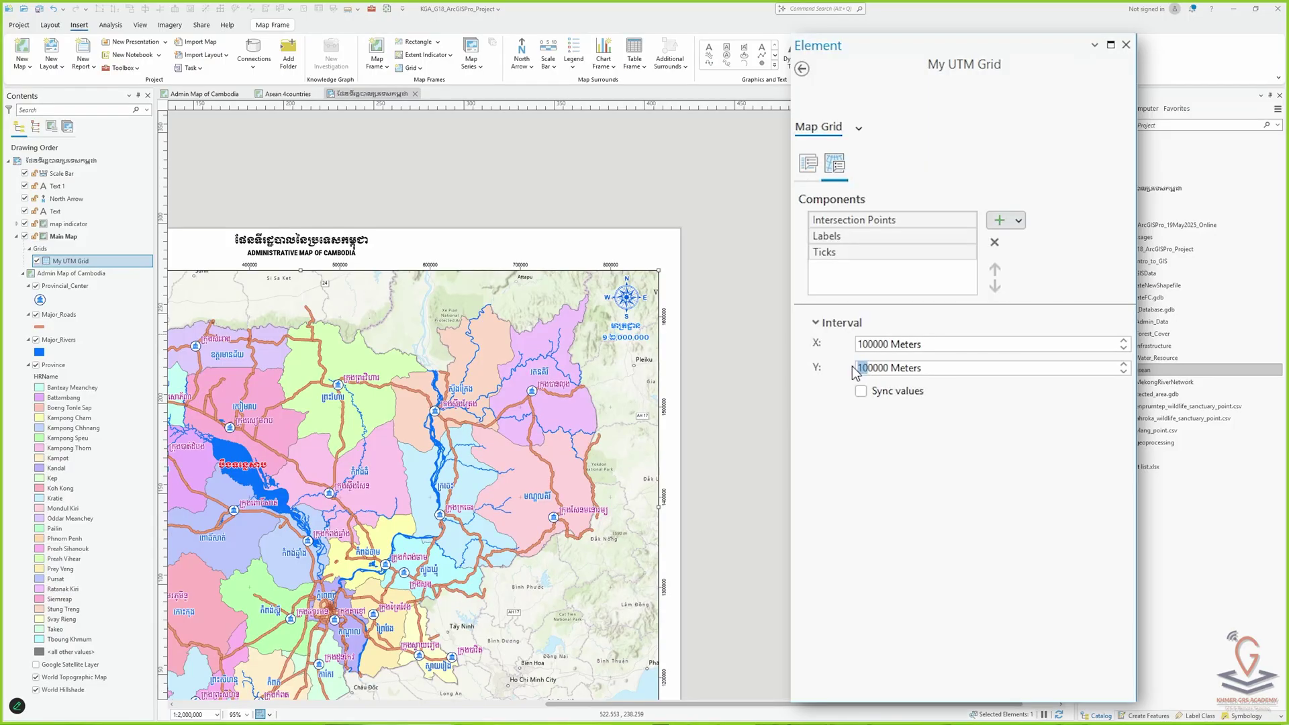
text(5)
key(Tab)
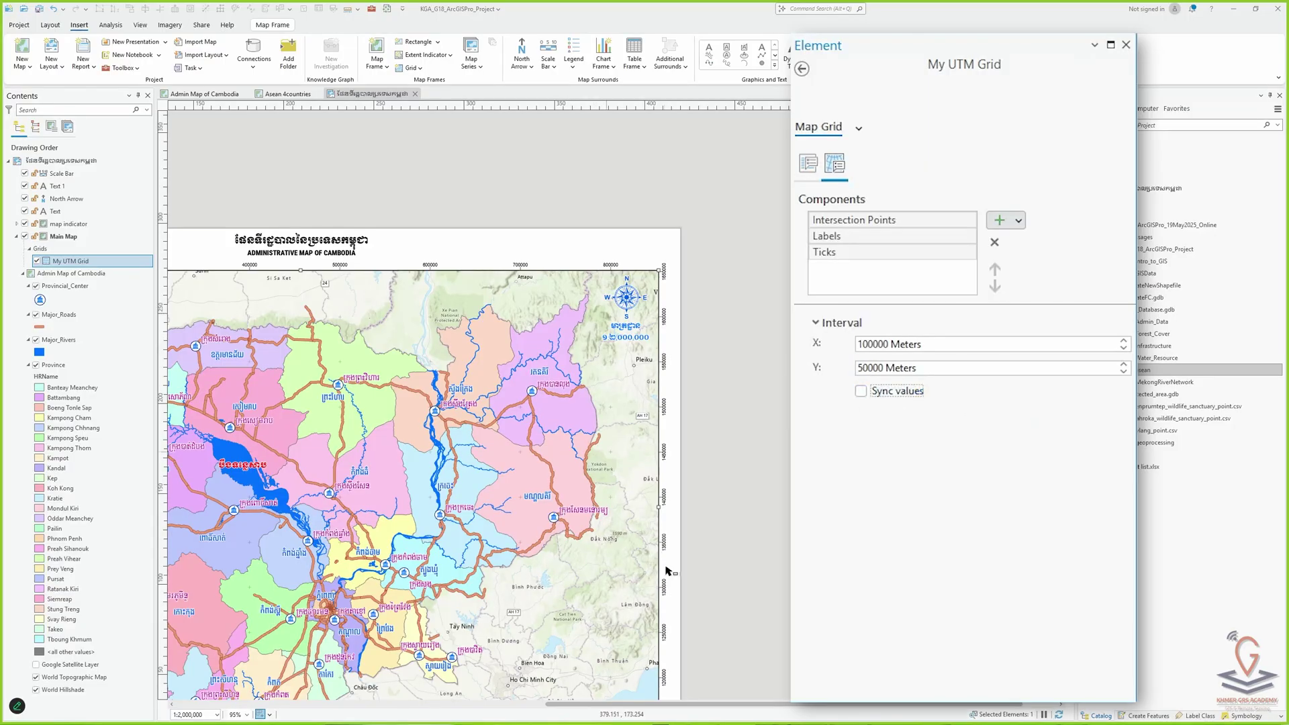
Turn value syncing back on and return the Y interval of the grid components to 100000 meters.
click(861, 392)
drag(864, 367, 830, 368)
text(10)
key(Tab)
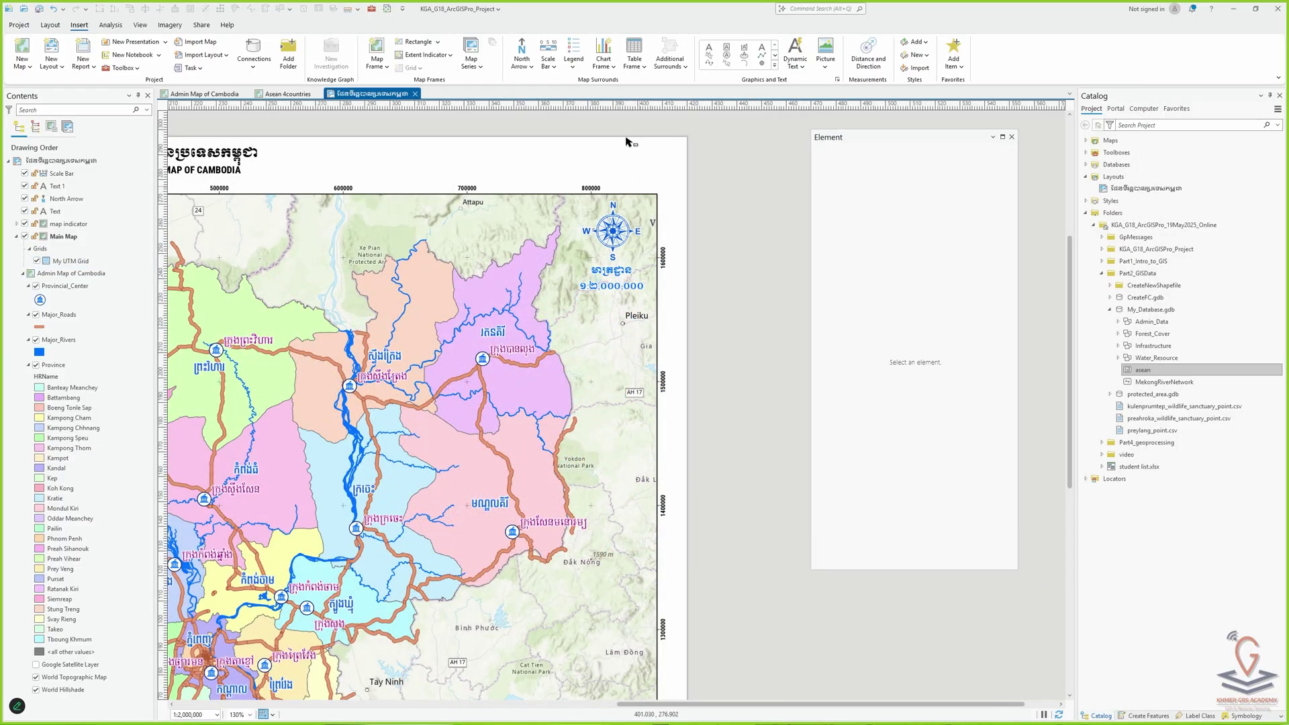
Inspect the grid's coordinate labels up close, and open the Labels component's settings for My UTM Grid.
scroll(626, 141, up, 10)
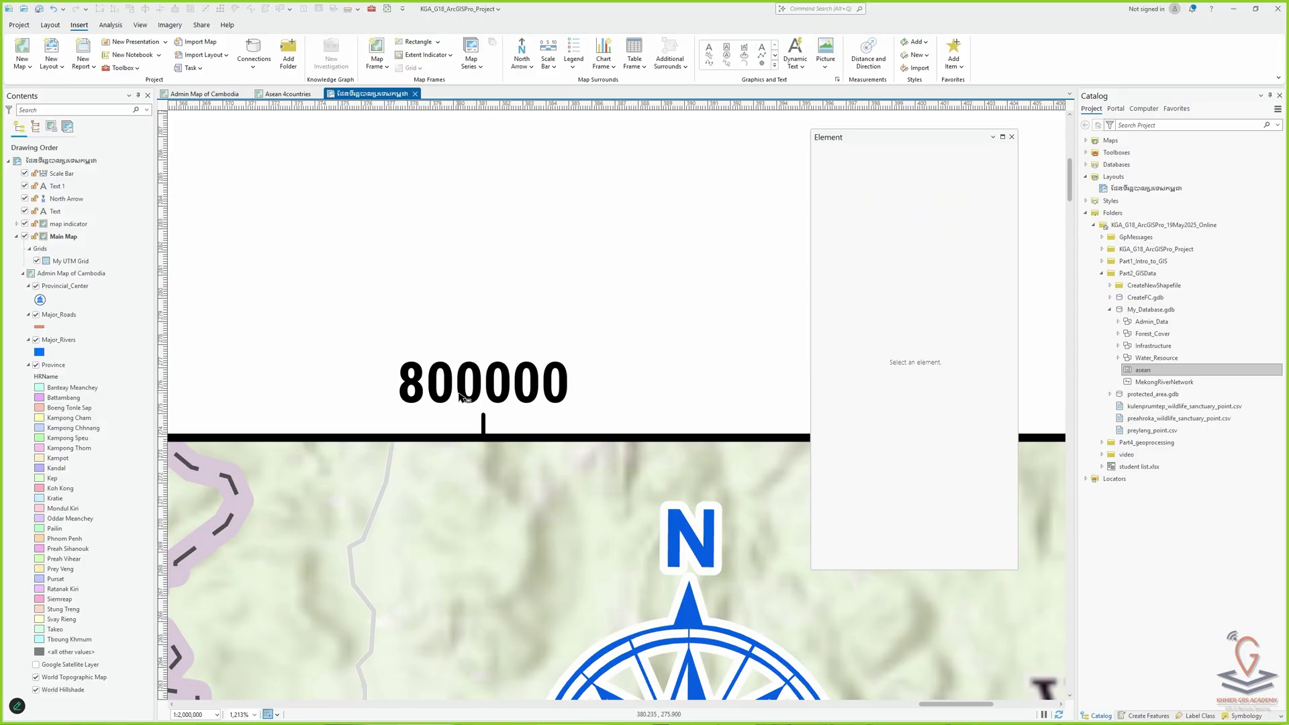
scroll(520, 388, down, 3)
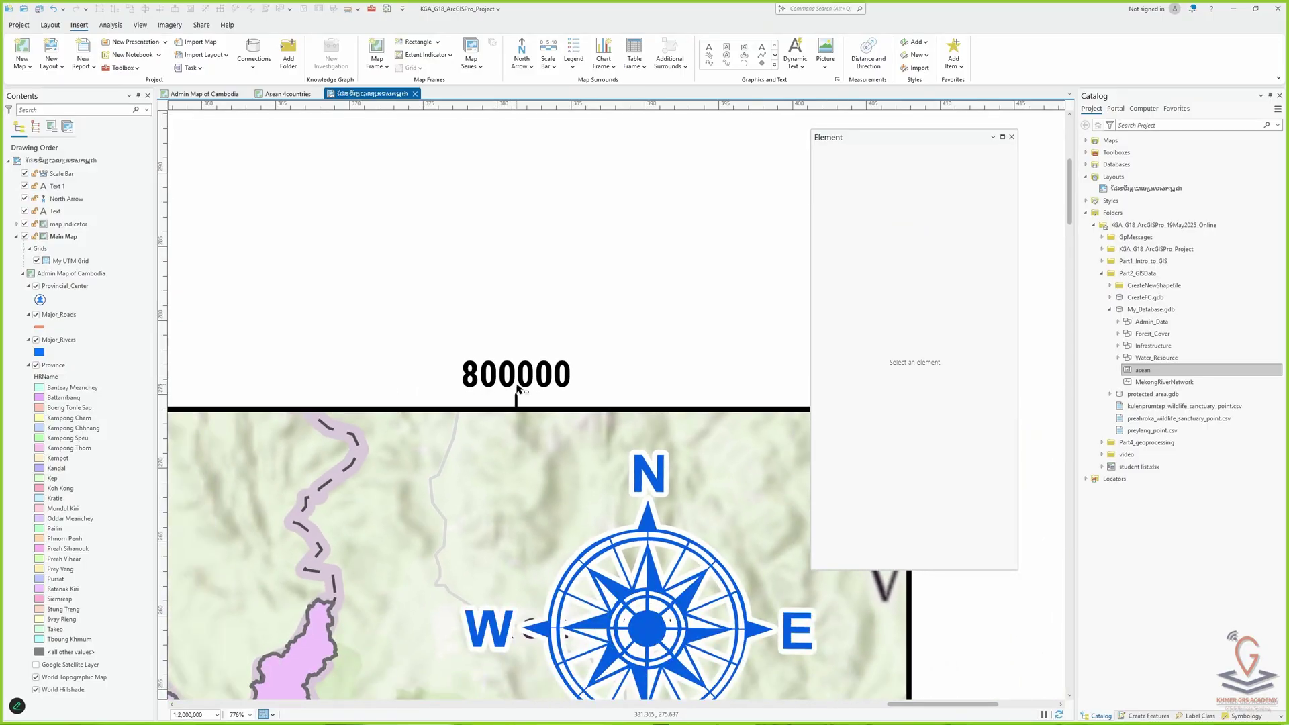
scroll(659, 271, down, 8)
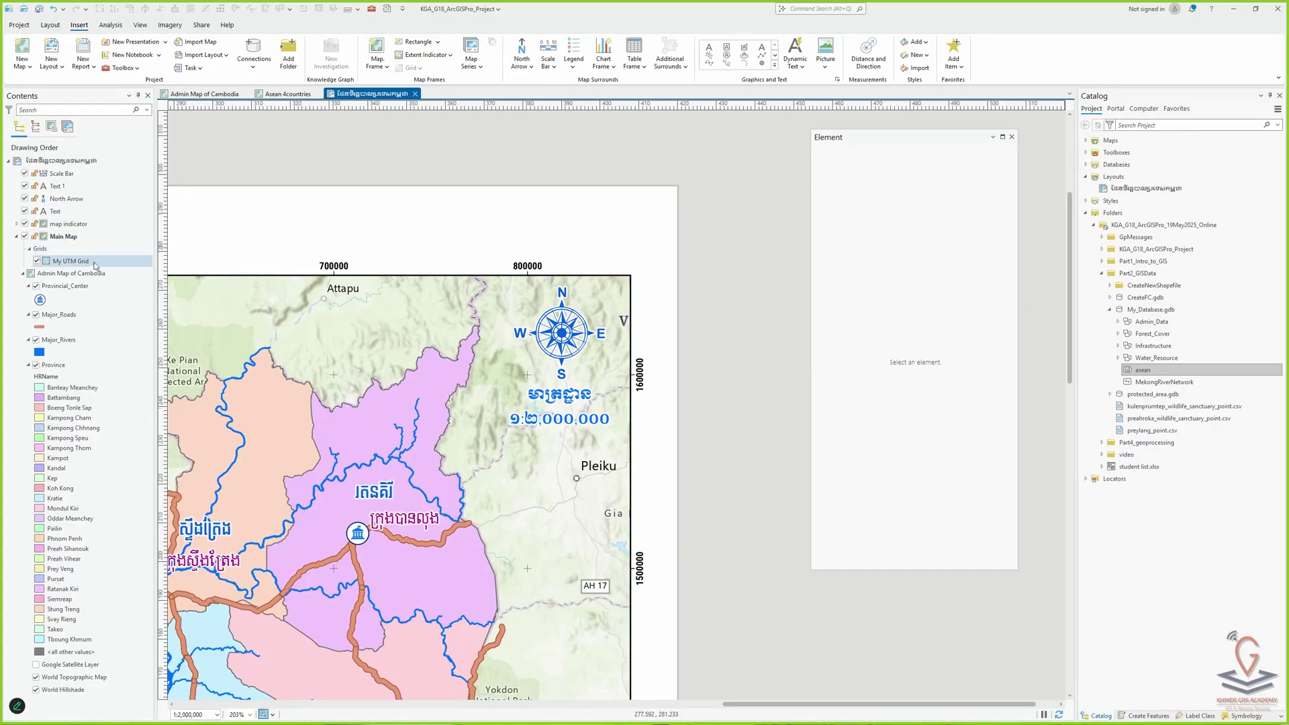
click(65, 262)
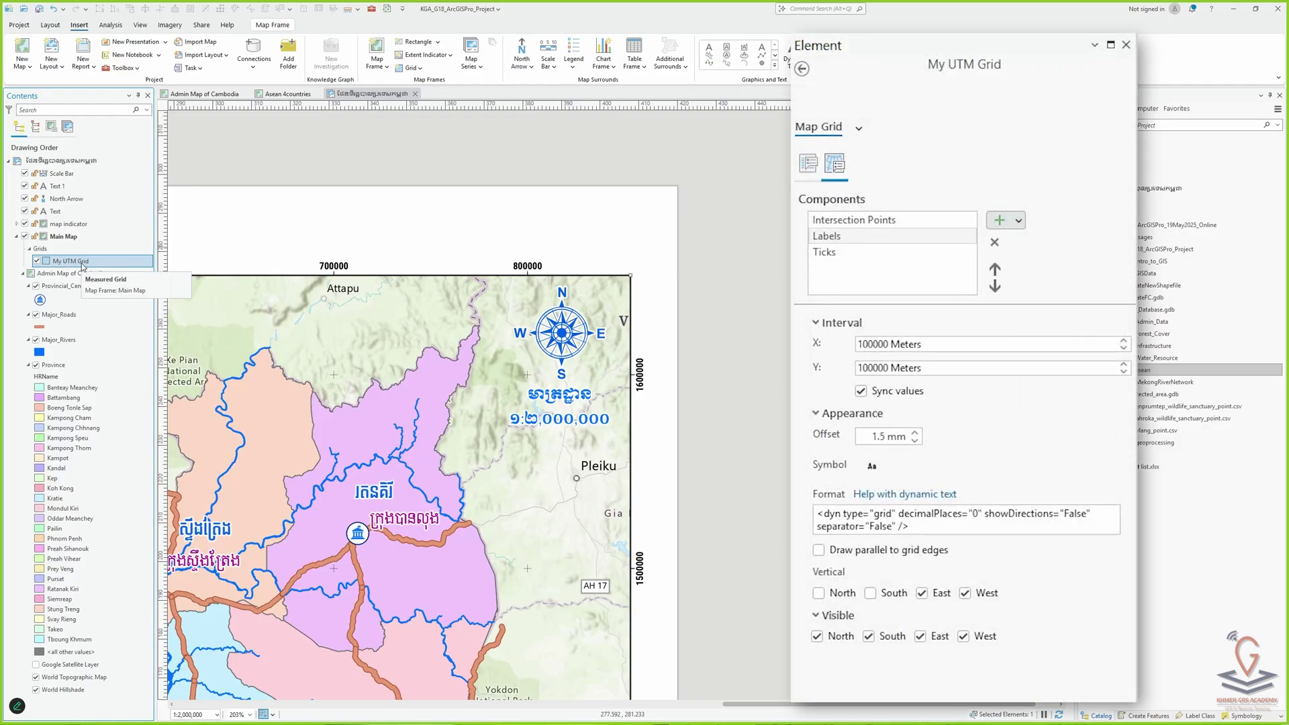
click(847, 236)
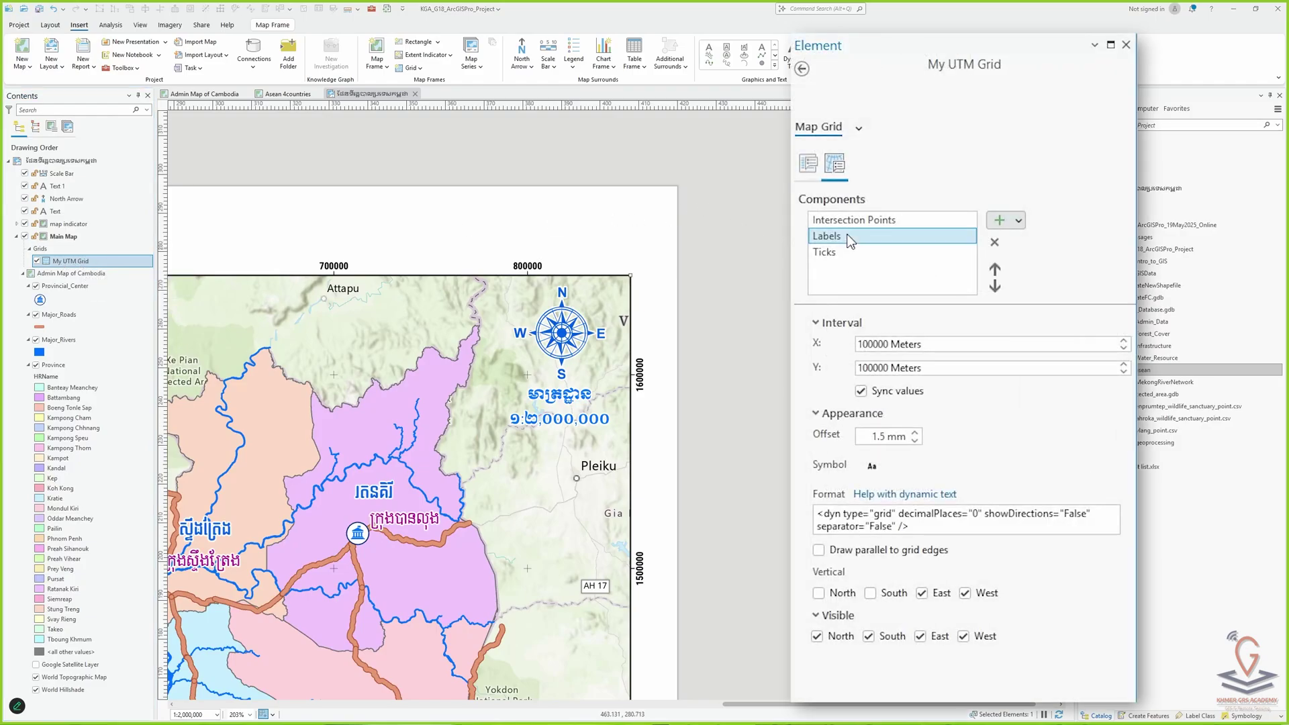
Change the separator attribute to "True" in the Labels component's dynamic text format and apply it to the grid.
click(838, 518)
key(ctrl+a)
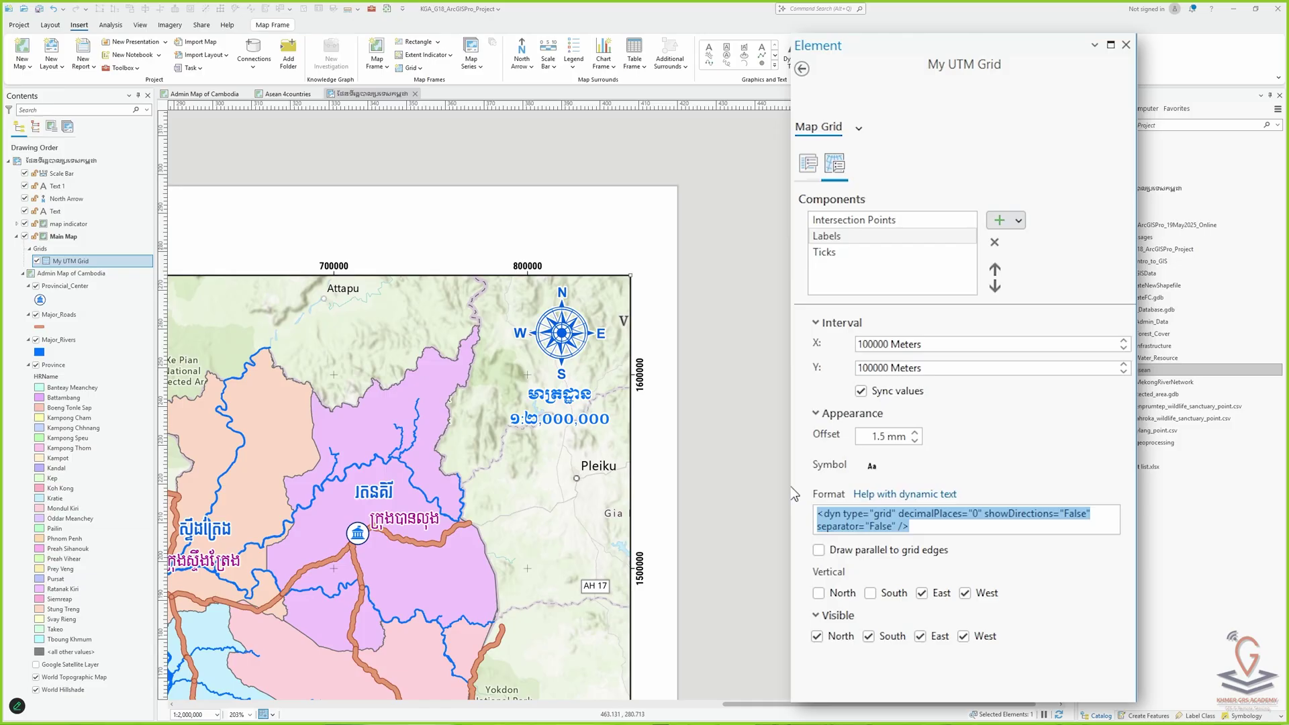
click(879, 526)
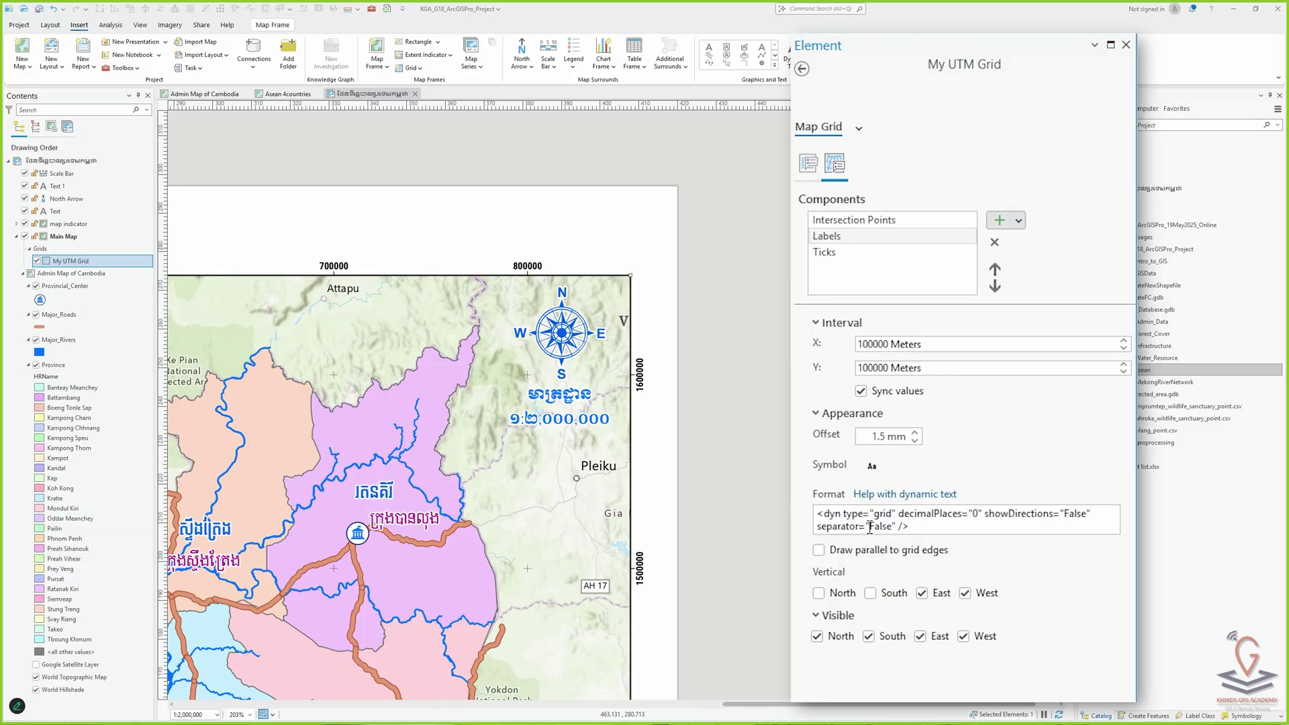
double_click(833, 527)
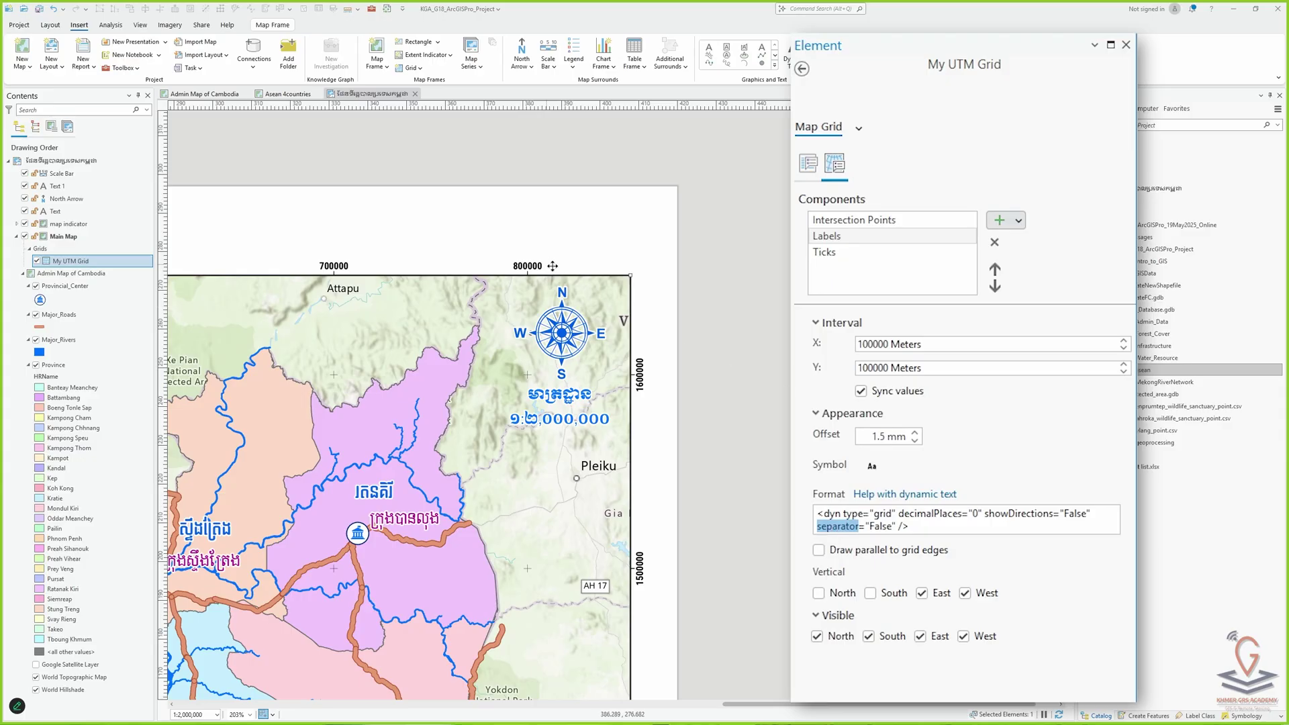
double_click(886, 525)
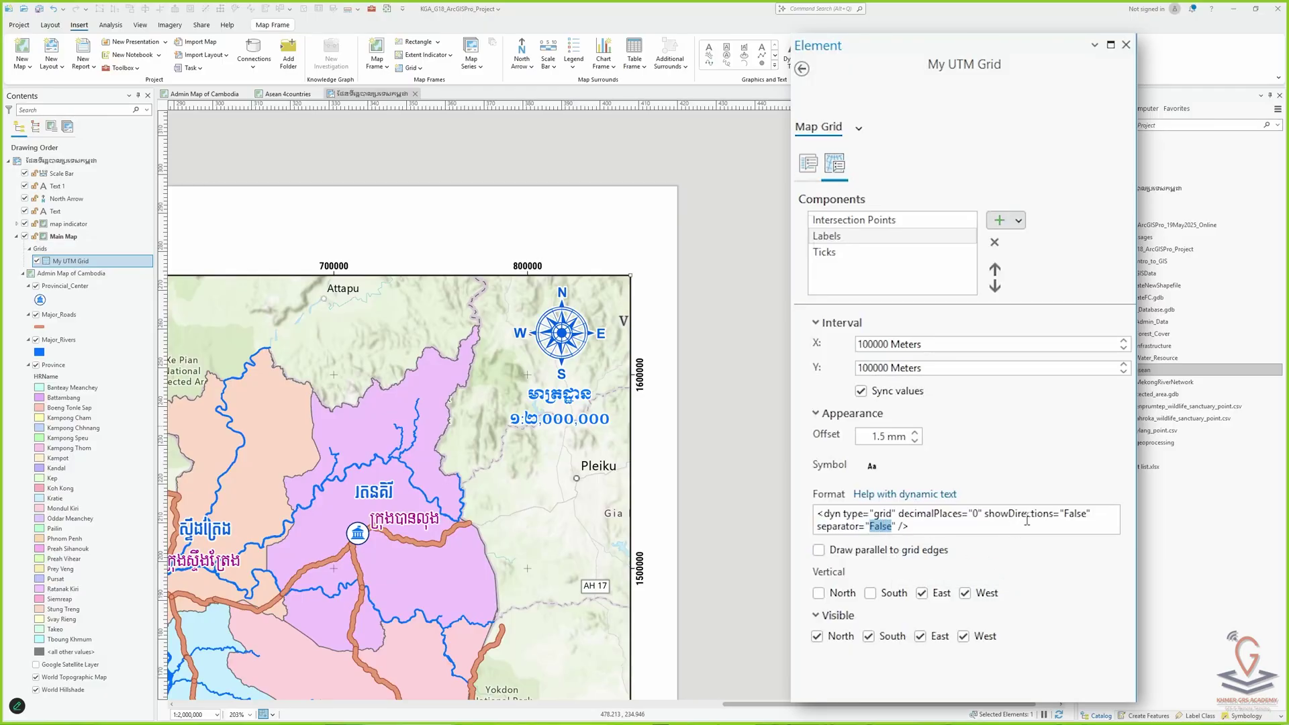
key(BackSpace)
text(True)
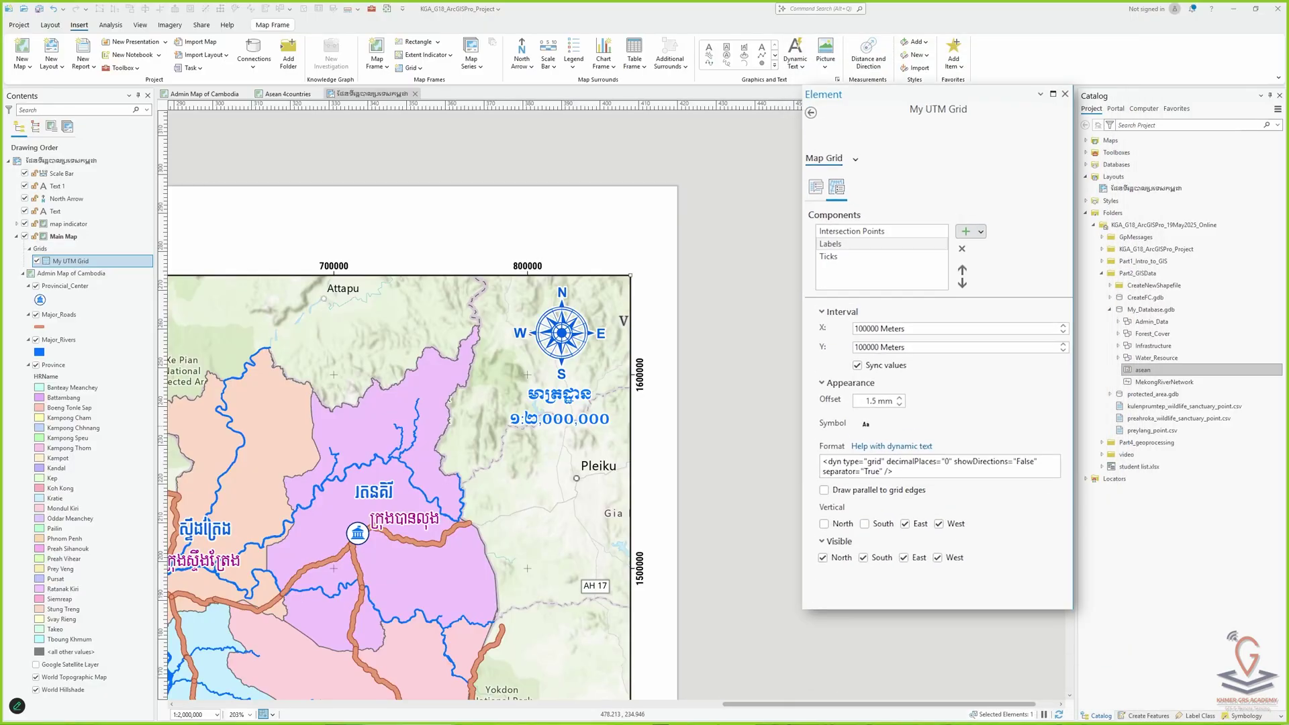
click(753, 362)
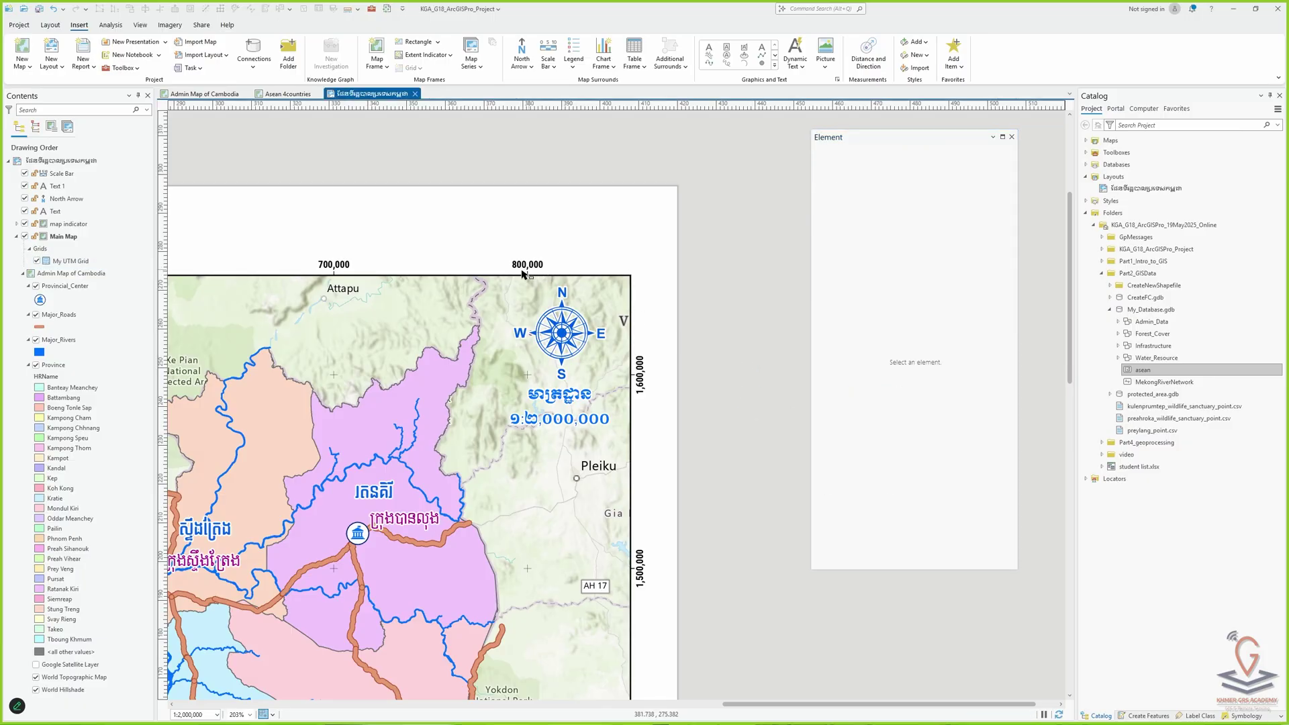